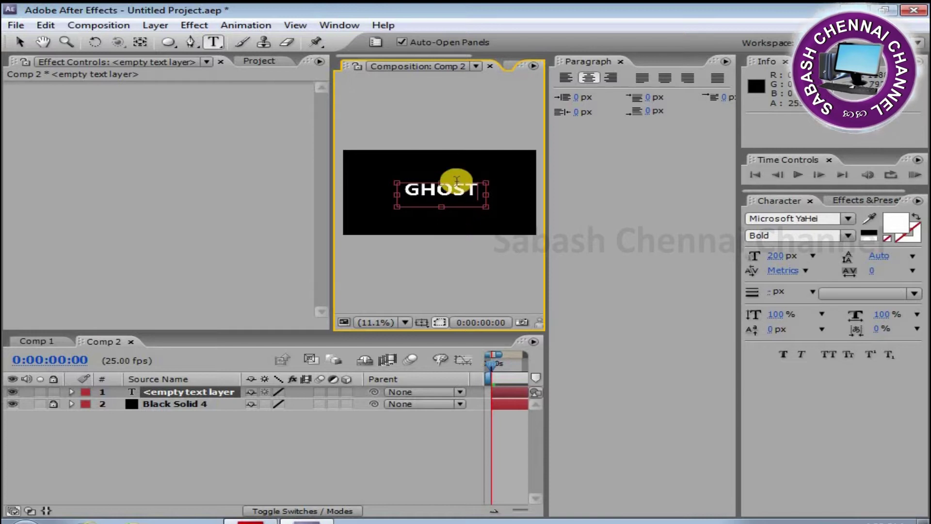
# Close the Paragraph settings, finish editing the GHOST text and move it to about position 902, 567.
pyautogui.click(620, 61)
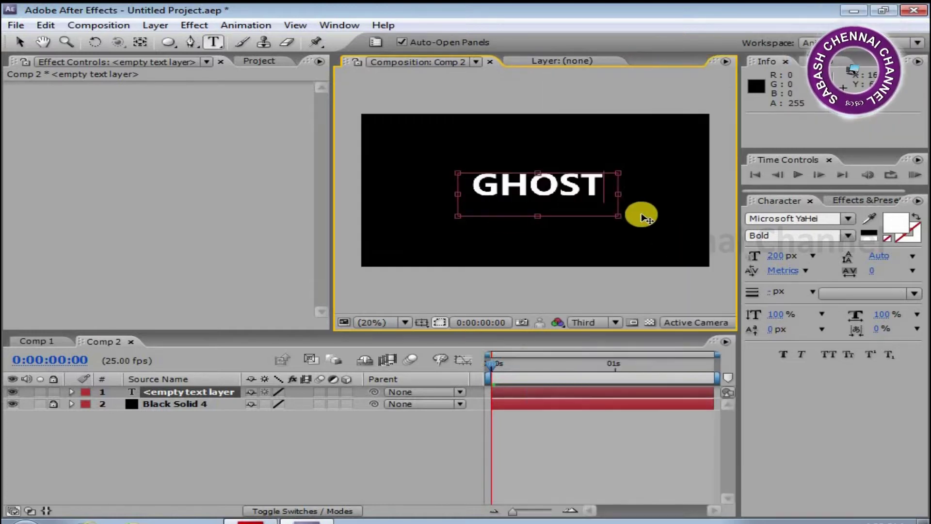
pyautogui.moveTo(618, 216); pyautogui.dragTo(627, 222)
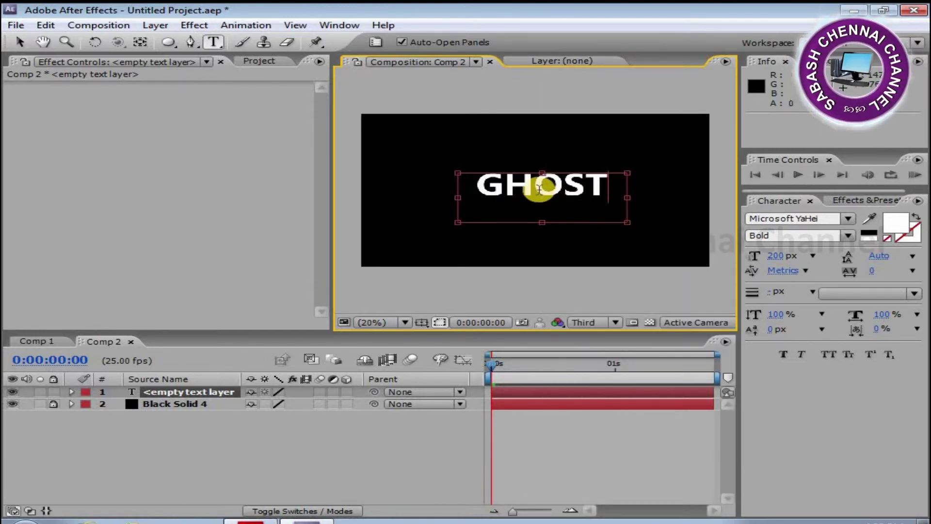
pyautogui.click(20, 43)
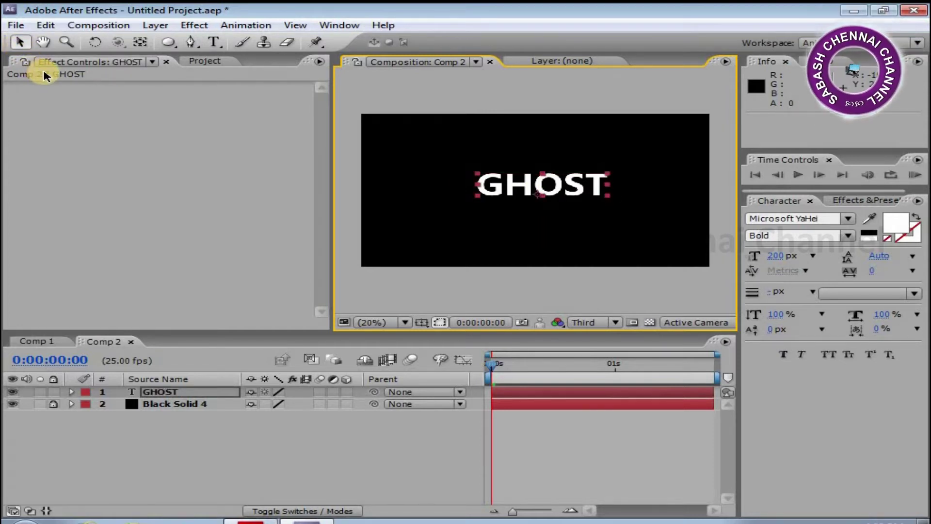
pyautogui.moveTo(582, 190); pyautogui.dragTo(559, 190)
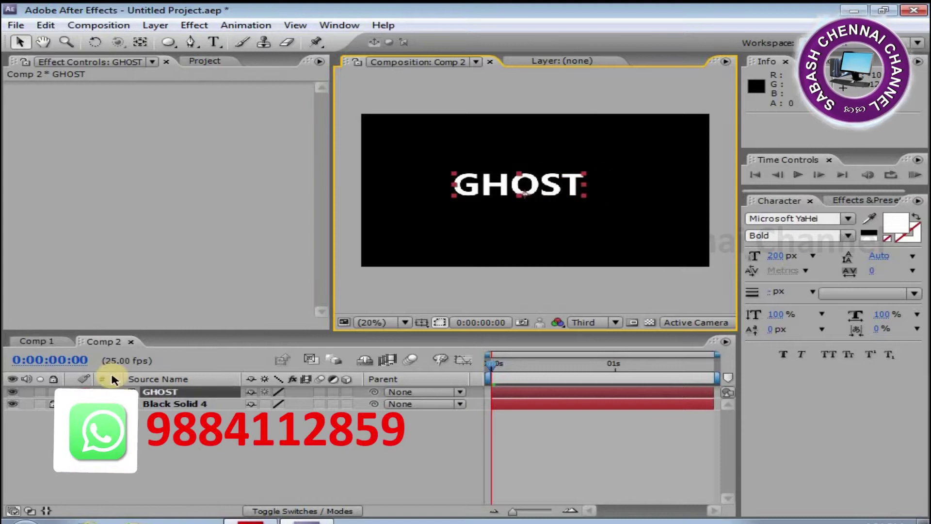
# Expand the GHOST layer's transform properties and set its scale to 174%.
pyautogui.click(66, 392)
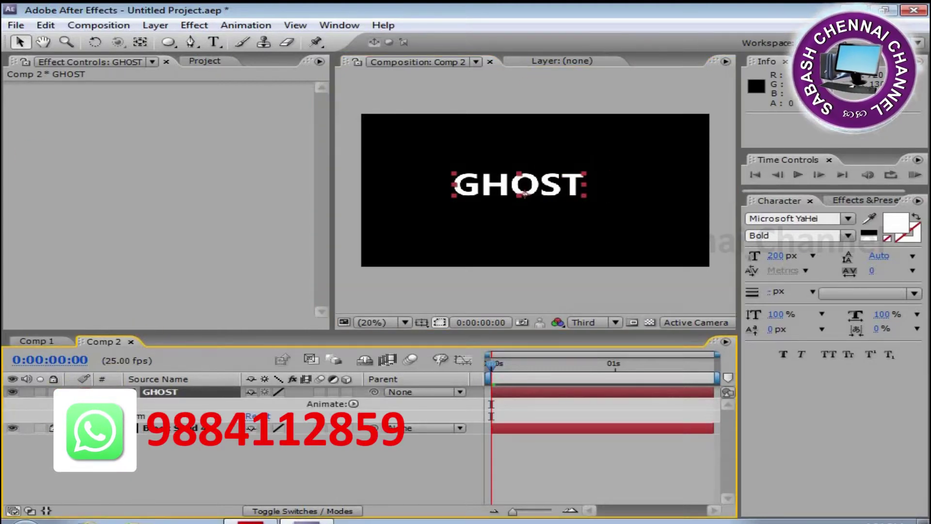
pyautogui.click(87, 415)
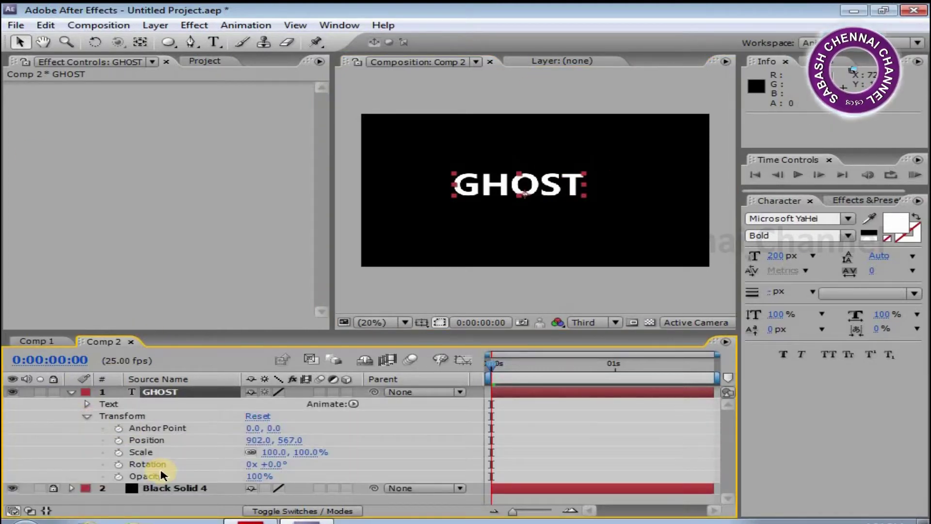
pyautogui.click(274, 453)
pyautogui.write('115')
pyautogui.press('Return')
pyautogui.click(307, 452)
pyautogui.write('157')
pyautogui.press('Return')
pyautogui.moveTo(268, 454); pyautogui.dragTo(254, 439)
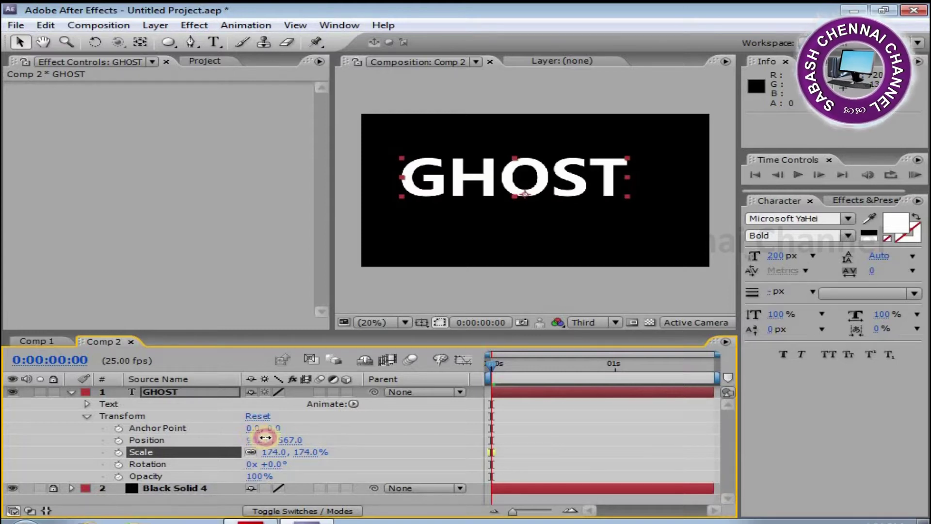
# Set the GHOST layer's position to 1003, 621 and collapse its properties.
pyautogui.keyDown('shift'); pyautogui.click(263, 440); pyautogui.keyUp('shift')
pyautogui.moveTo(260, 439); pyautogui.dragTo(339, 441)
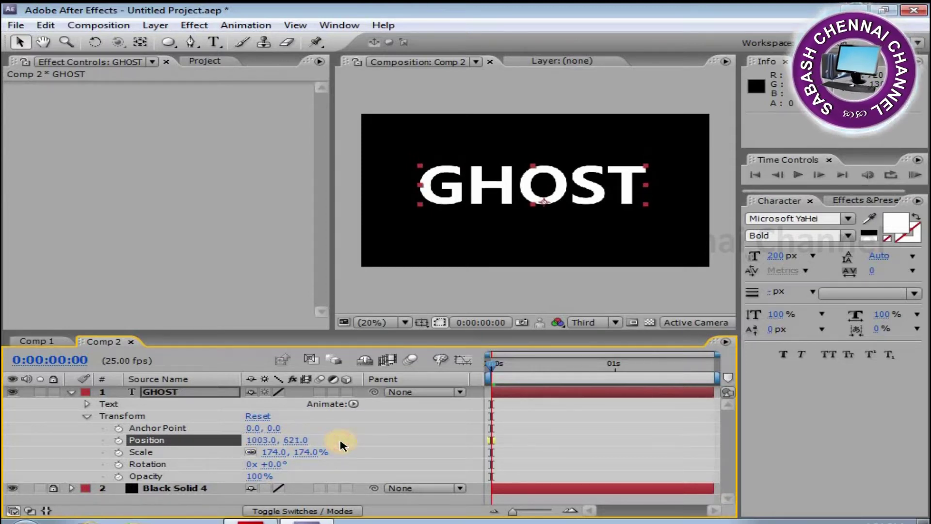
pyautogui.click(71, 392)
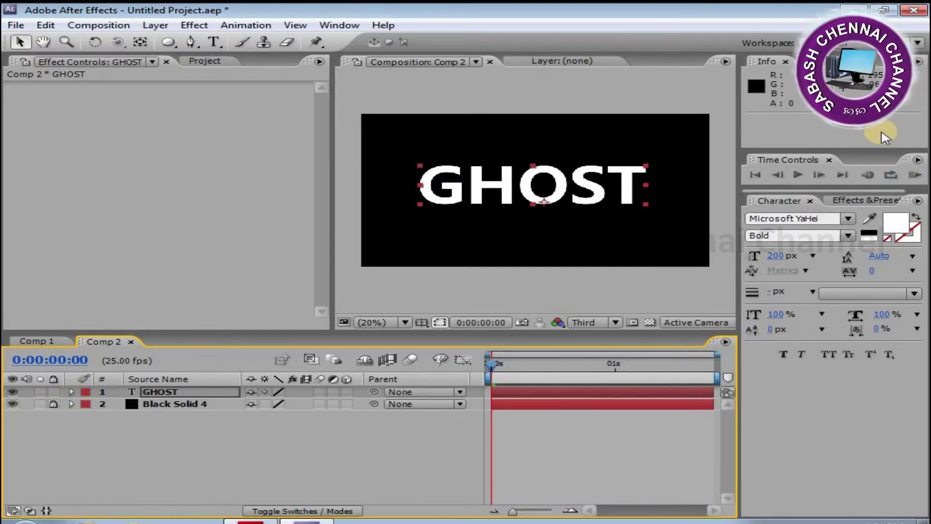
# Apply the Lightning Bend background preset to the GHOST text layer and keep it as the Fractal Noise animation preset.
pyautogui.click(880, 201)
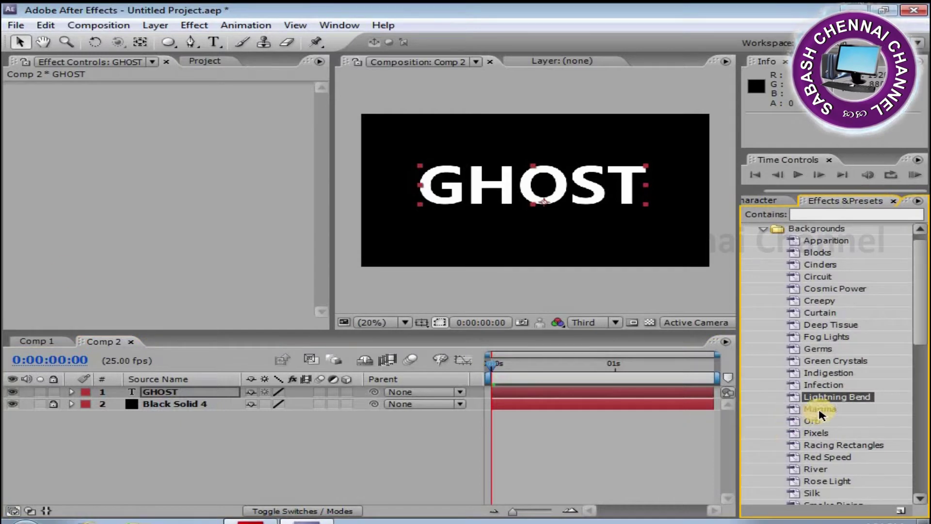
pyautogui.moveTo(795, 398); pyautogui.dragTo(184, 392)
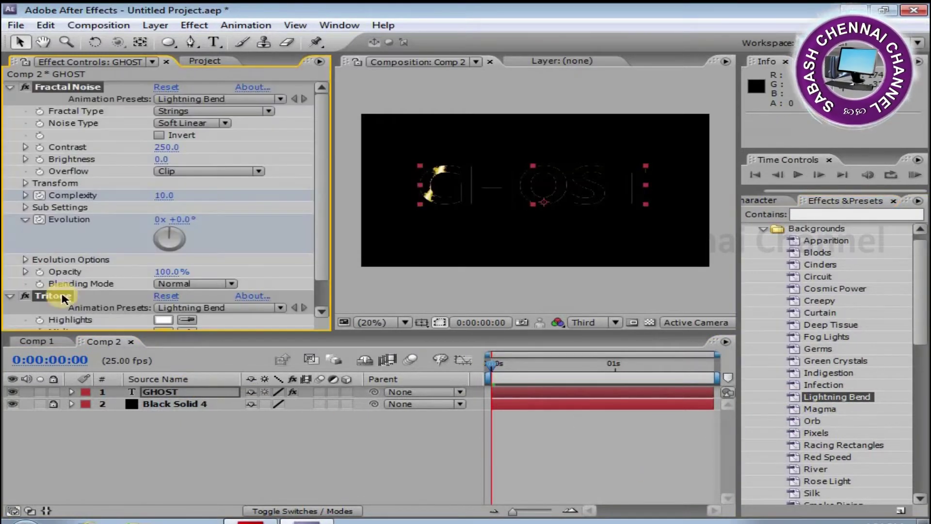
pyautogui.click(73, 392)
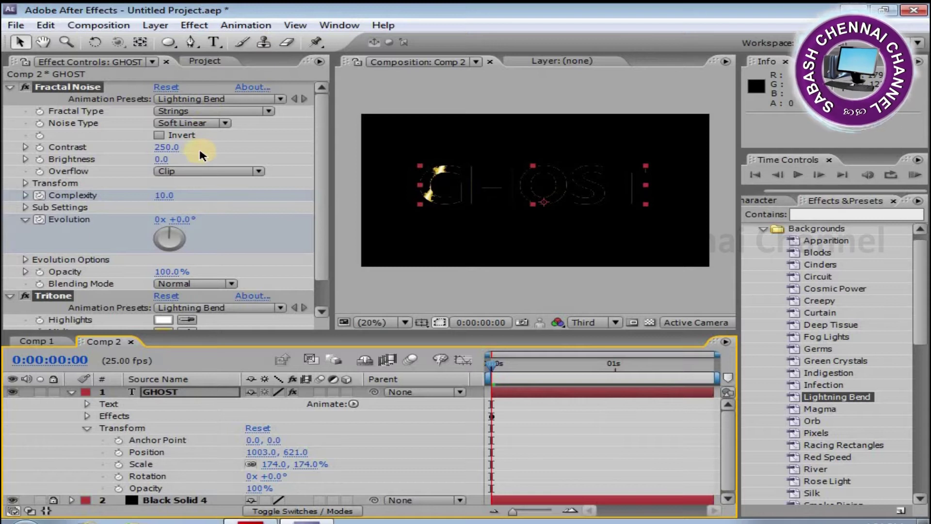
pyautogui.click(280, 100)
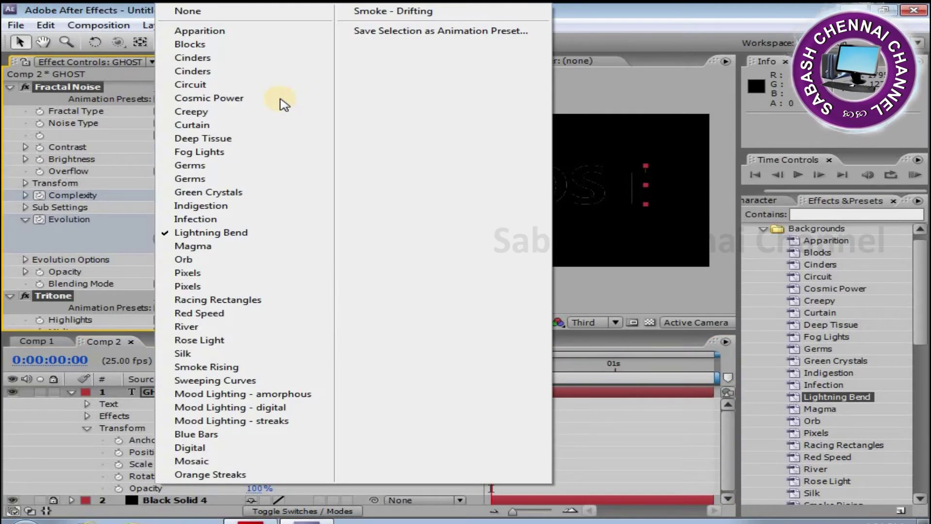
pyautogui.click(228, 233)
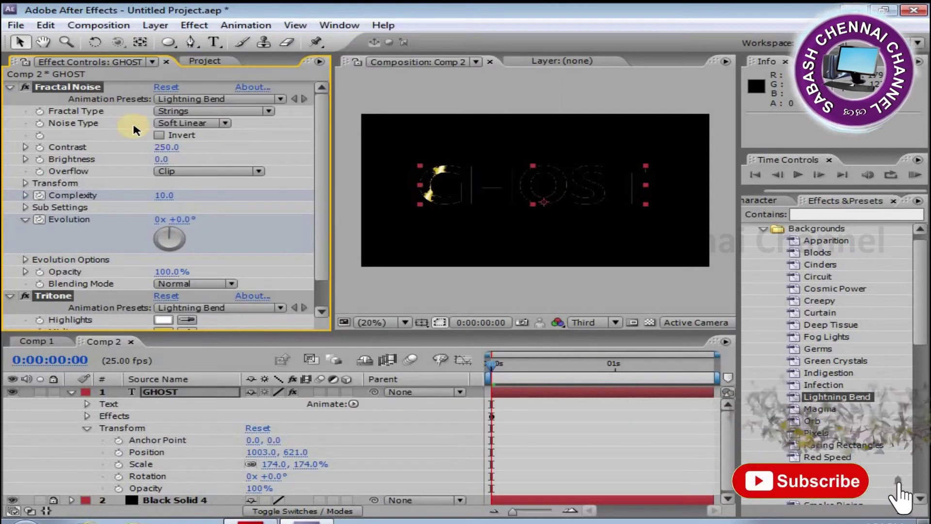
# Set the Fractal Noise fractal type to Dynamic Progressive and its noise type to Spline.
pyautogui.click(257, 113)
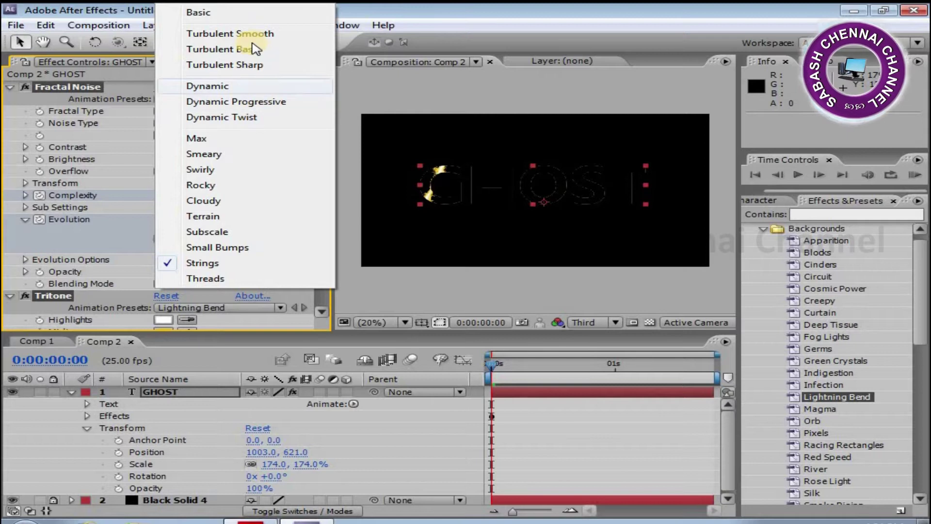
pyautogui.click(271, 100)
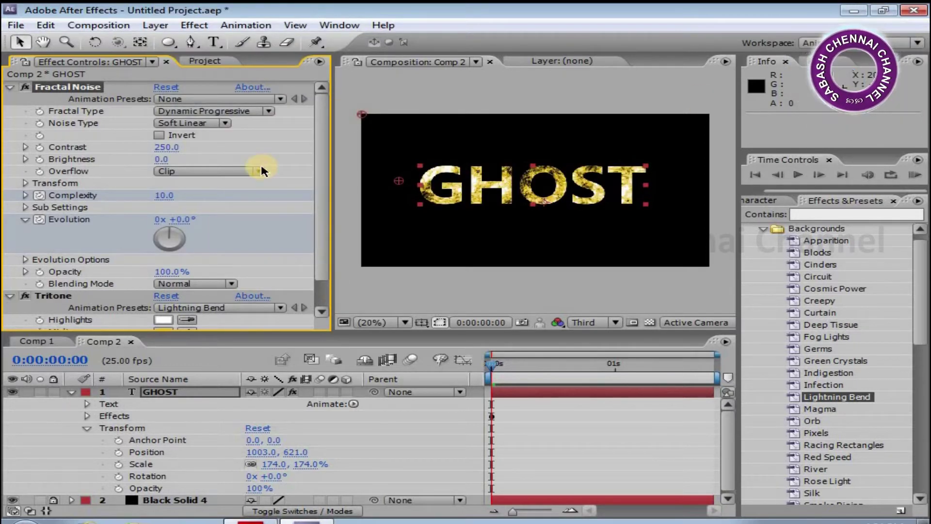
pyautogui.click(226, 124)
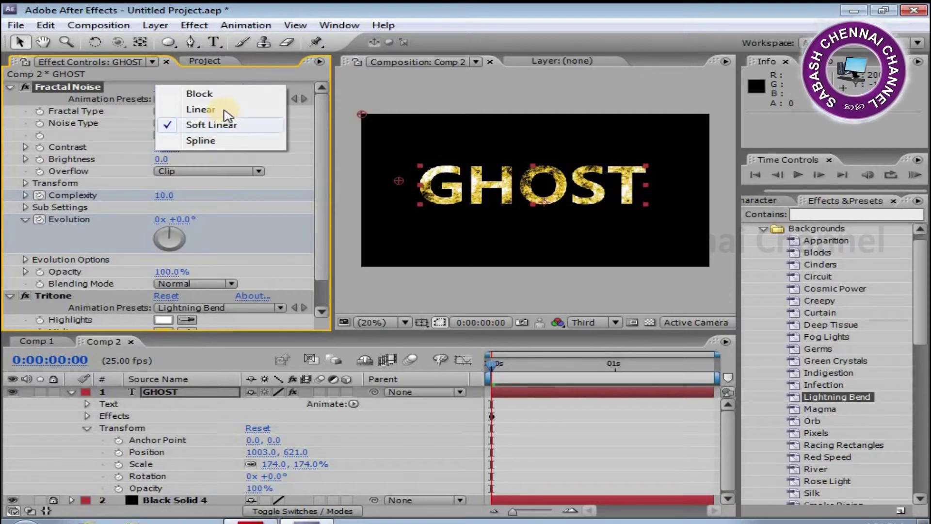
pyautogui.click(223, 110)
pyautogui.click(223, 123)
pyautogui.click(217, 110)
pyautogui.click(226, 123)
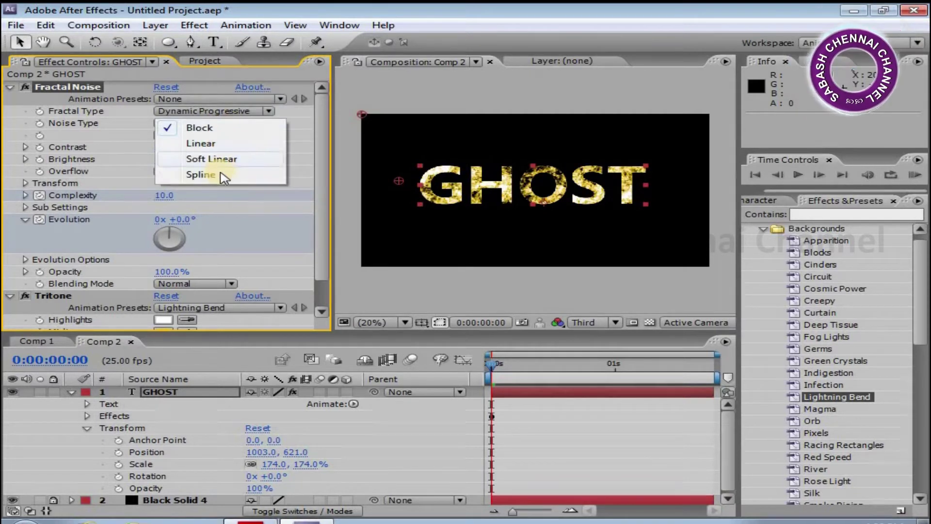
pyautogui.click(218, 175)
pyautogui.click(223, 123)
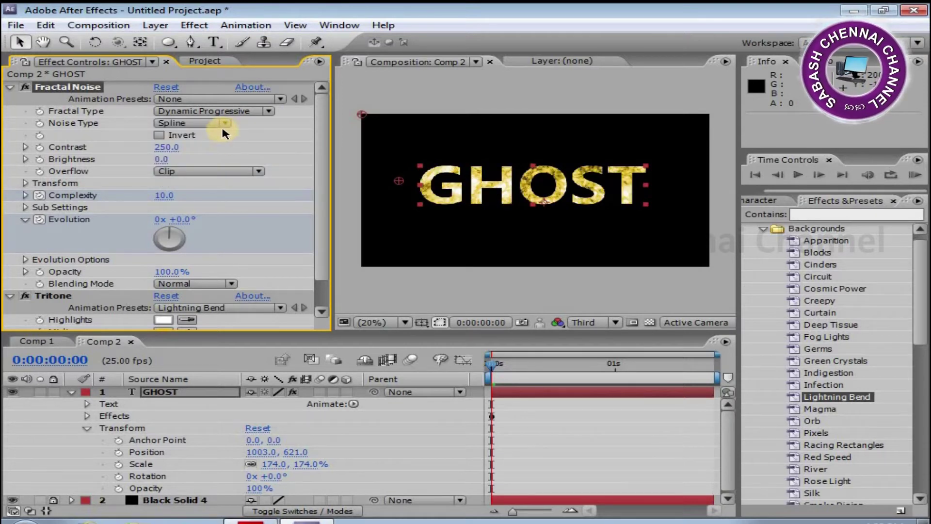
pyautogui.click(217, 121)
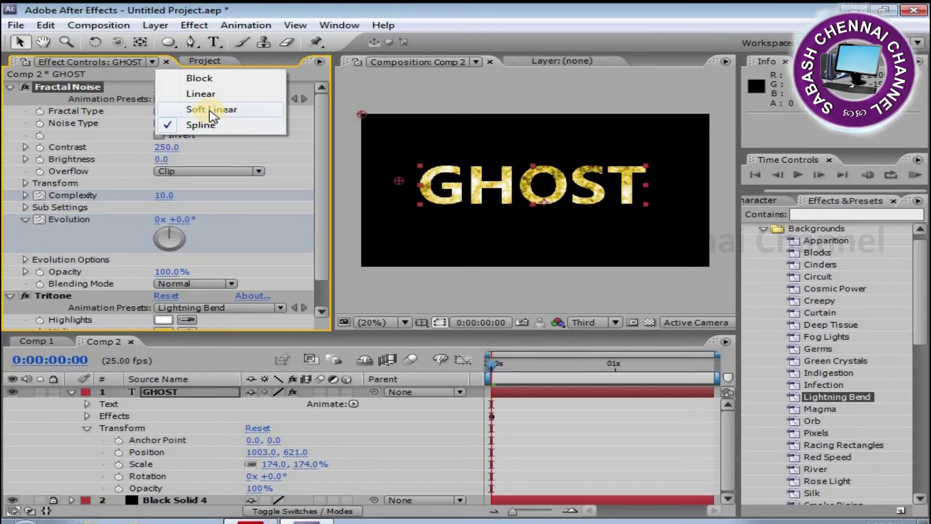
pyautogui.click(211, 127)
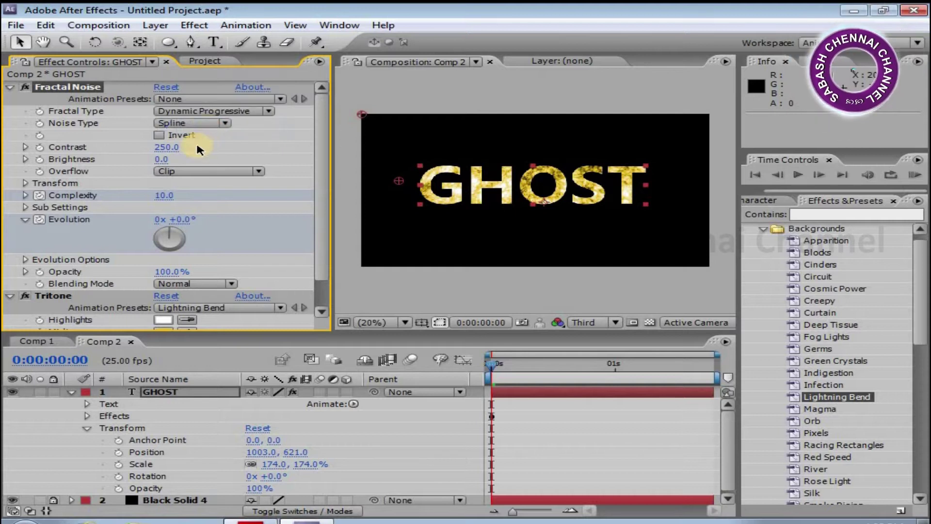
# Try the Soft Clamp and Wrap Back overflow modes on the Fractal Noise effect and preview the animation.
pyautogui.click(262, 174)
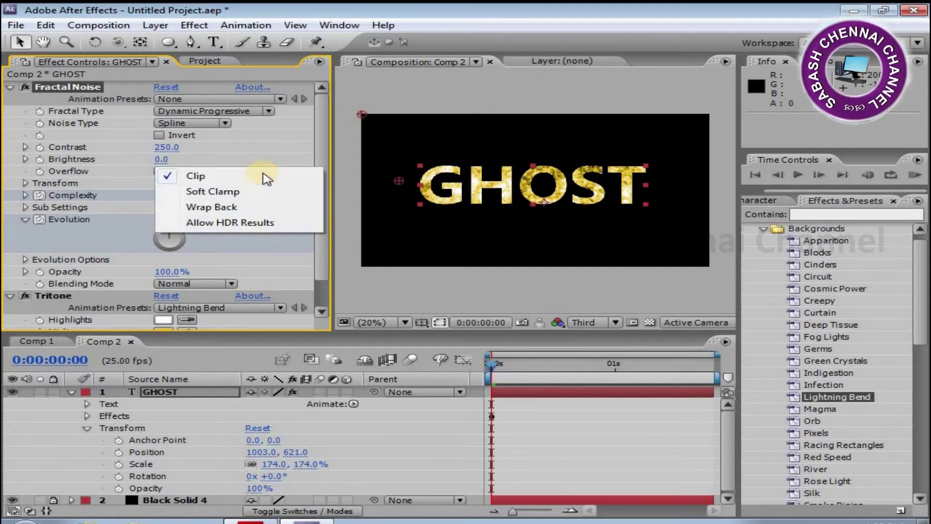
pyautogui.click(251, 193)
pyautogui.click(262, 174)
pyautogui.click(252, 188)
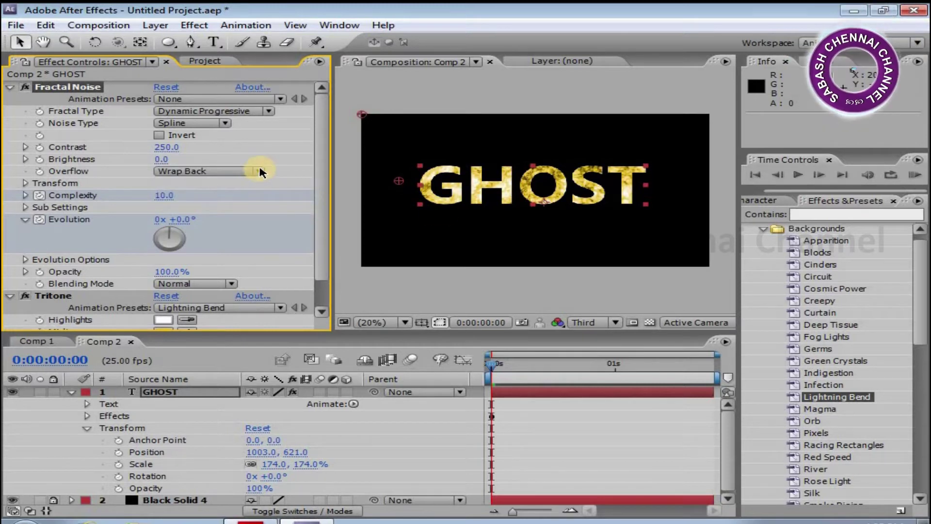
pyautogui.press('space')
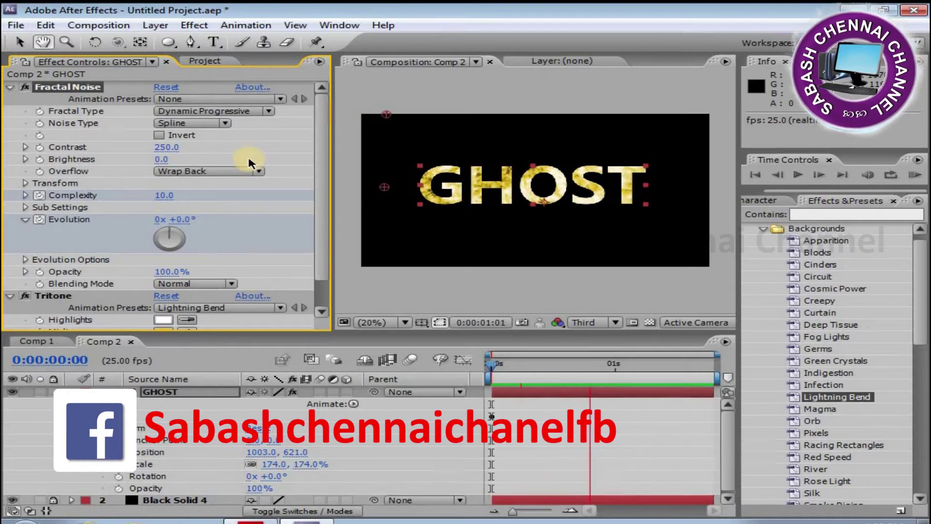
# Try the Allow HDR Results overflow mode on the Fractal Noise effect and preview the animation from the start.
pyautogui.click(258, 171)
pyautogui.click(254, 188)
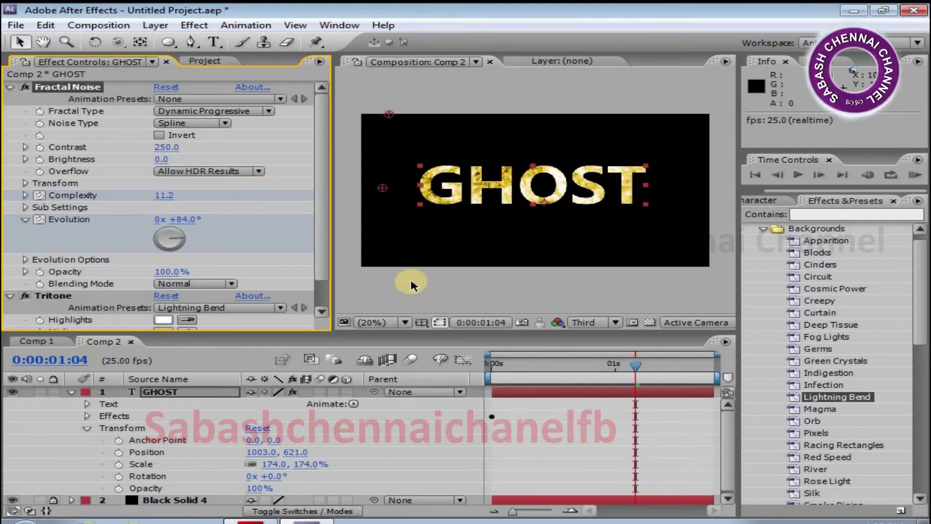
pyautogui.click(458, 379)
pyautogui.press('Home')
pyautogui.press('space')
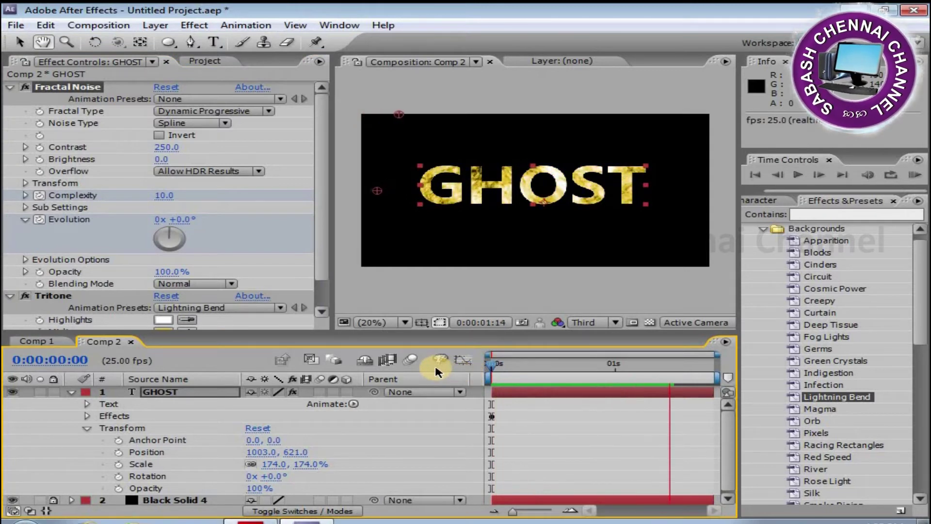
# Set the Fractal Noise overflow to Soft Clamp and preview the text animation from the start.
pyautogui.click(258, 170)
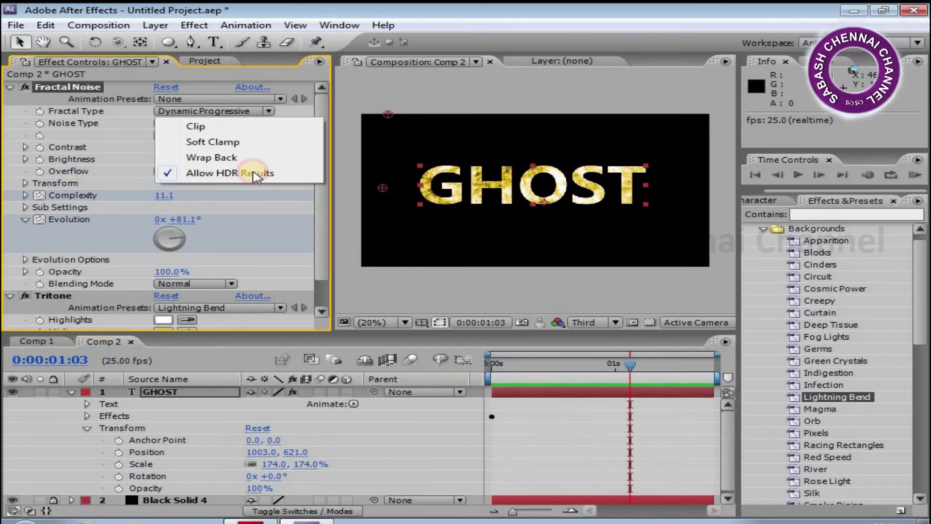
pyautogui.click(247, 142)
pyautogui.click(443, 368)
pyautogui.press('Home')
pyautogui.press('space')
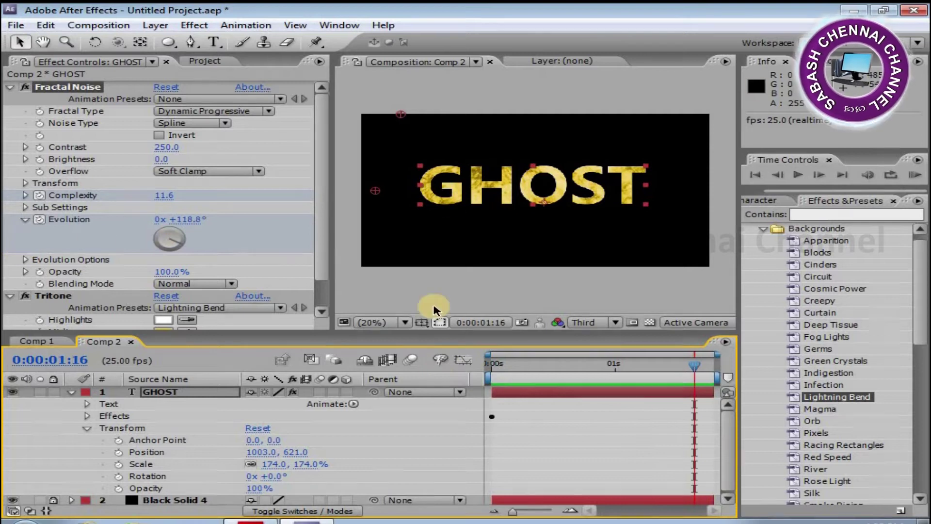
pyautogui.click(259, 172)
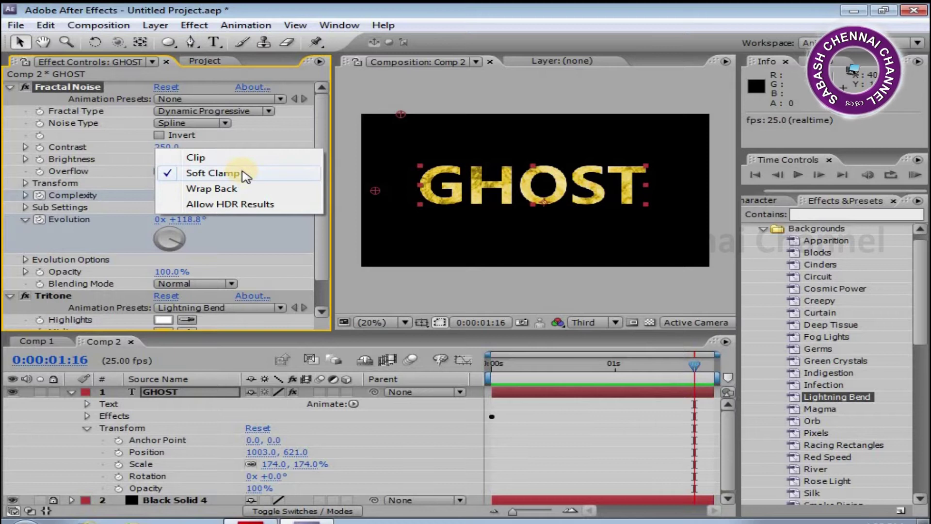
pyautogui.click(245, 176)
# In the Fractal Noise sub settings, set Sub Influence to 101.8, Sub Scaling to 52.5 and Sub Rotation to 7x +67°.
pyautogui.scroll(-1, 163, 194)
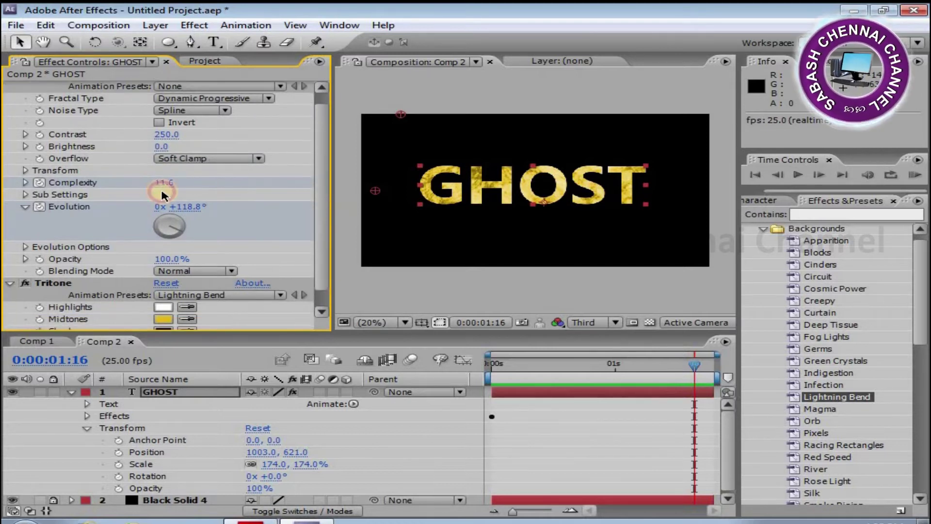
pyautogui.click(25, 182)
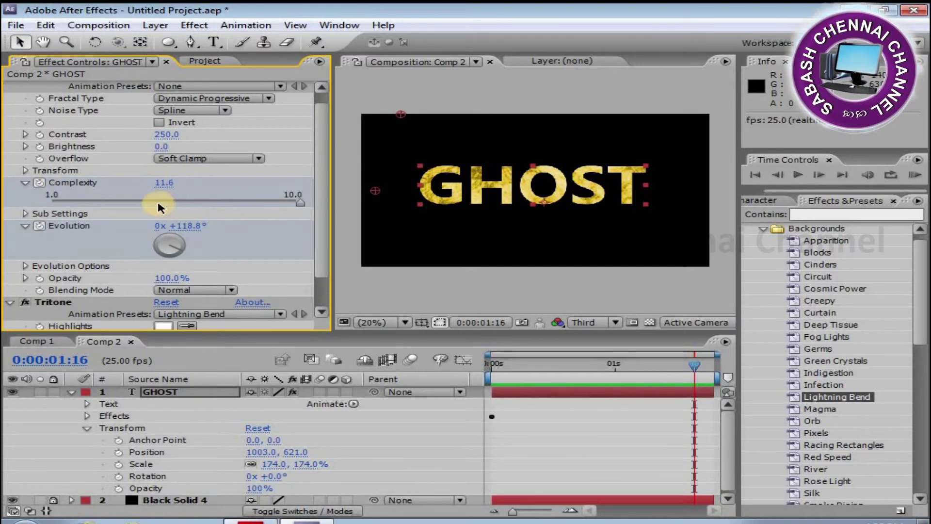
pyautogui.click(24, 214)
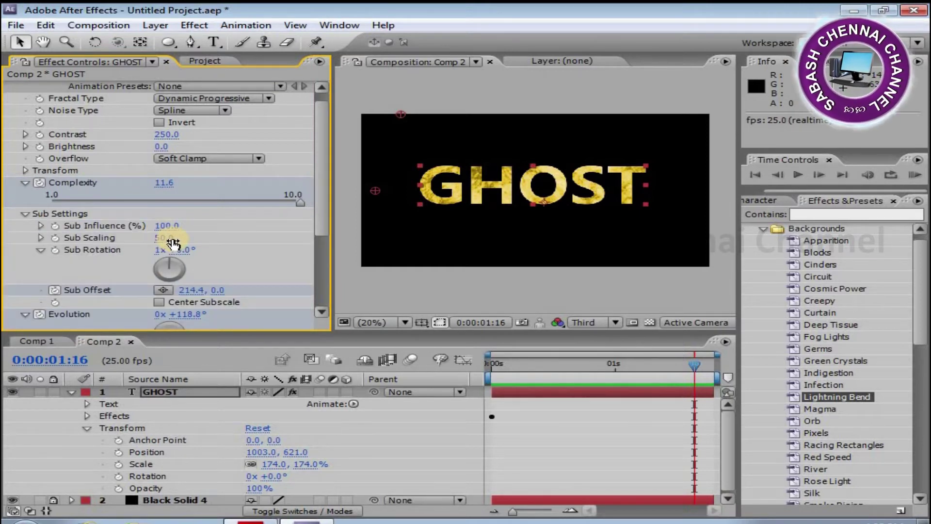
pyautogui.moveTo(168, 224); pyautogui.dragTo(185, 238)
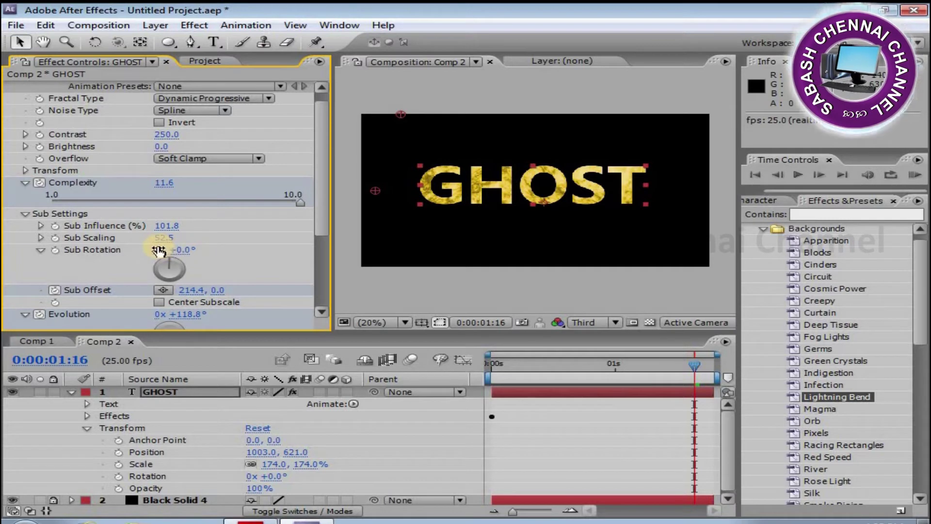
pyautogui.moveTo(183, 250); pyautogui.dragTo(256, 265)
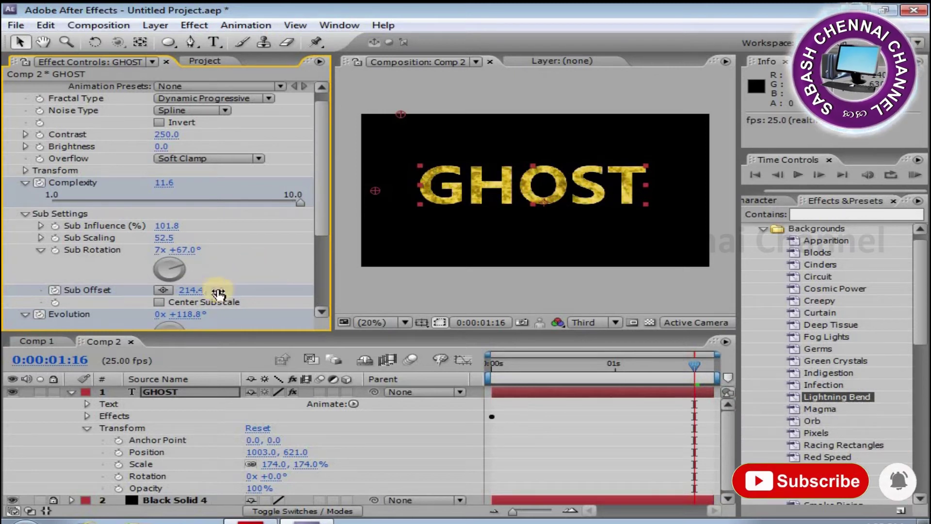
pyautogui.click(26, 215)
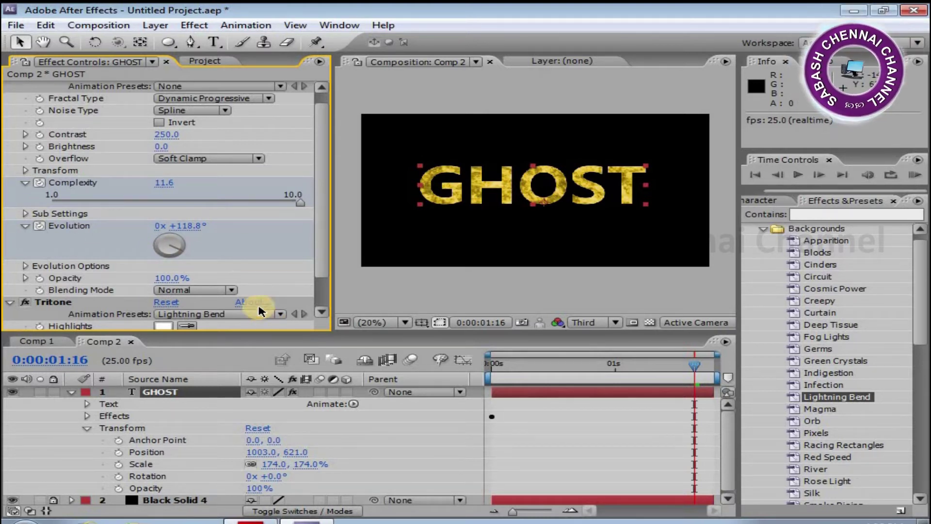
# Collapse the Complexity and Evolution settings, and try the Magma, Apparition and Blocks presets on the Tritone effect.
pyautogui.click(27, 183)
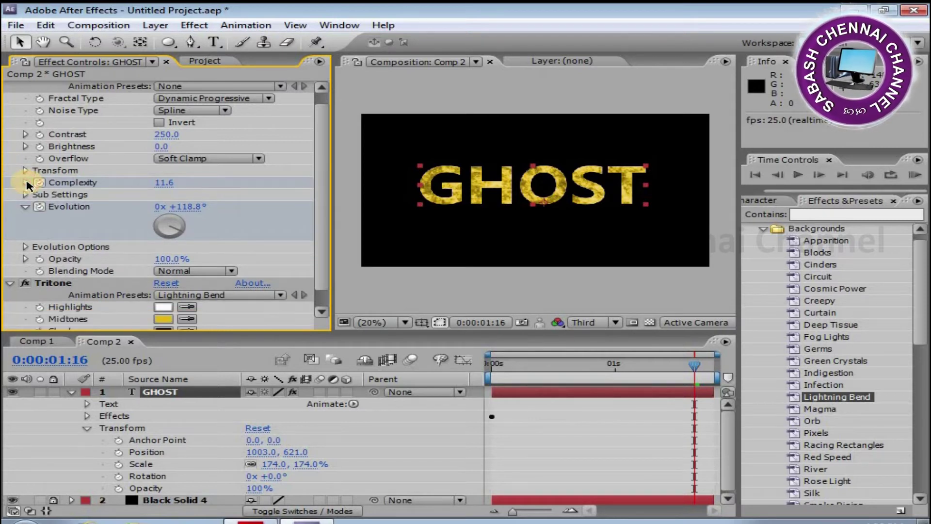
pyautogui.click(27, 207)
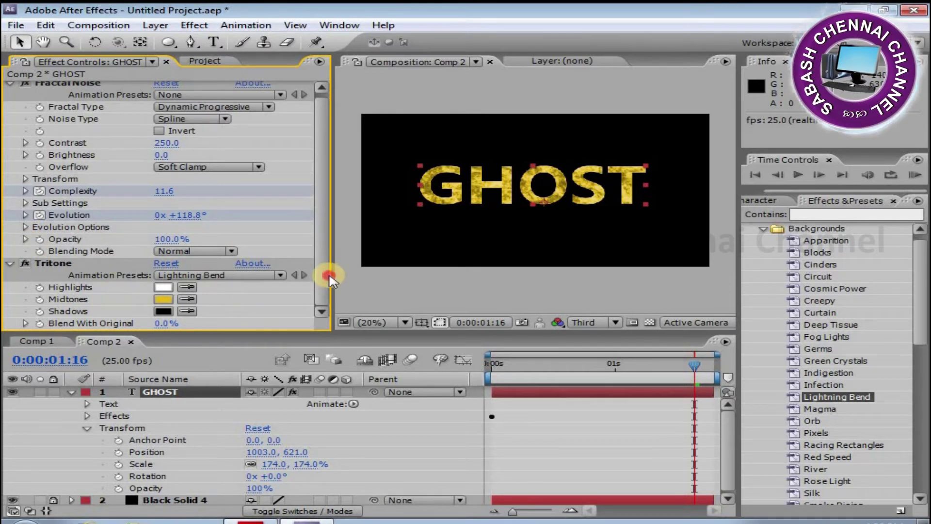
pyautogui.click(284, 278)
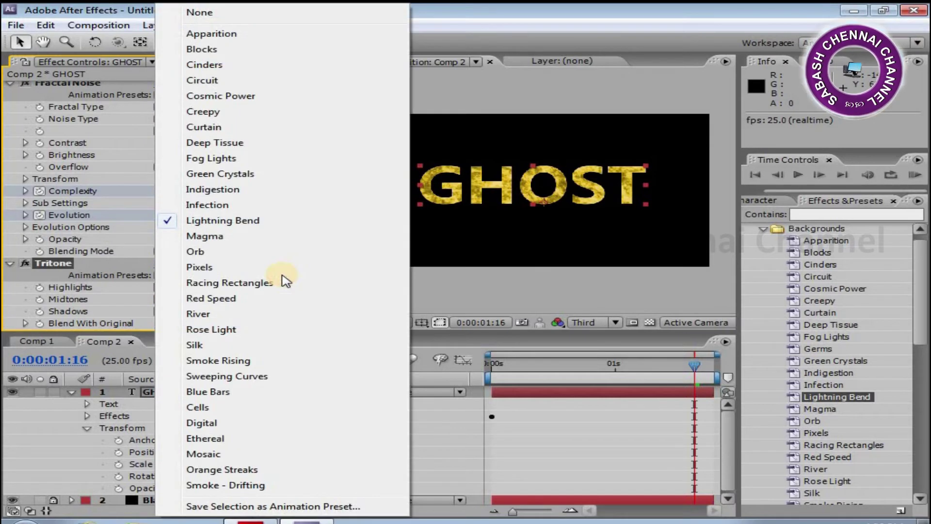
pyautogui.click(269, 236)
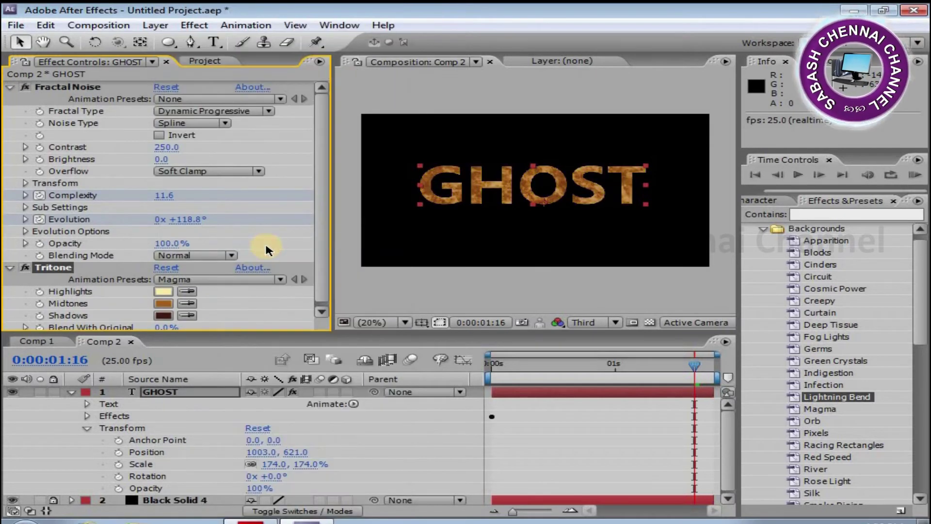
pyautogui.click(278, 280)
pyautogui.click(216, 34)
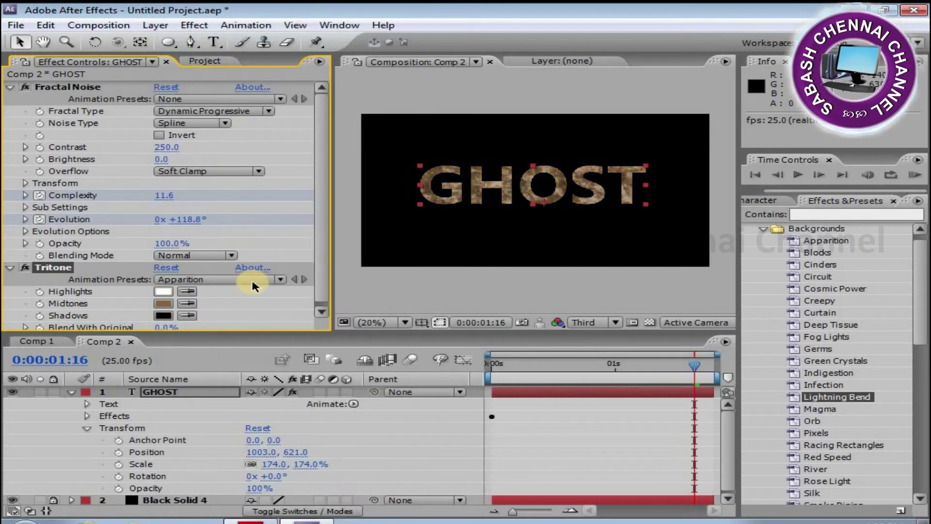
pyautogui.click(281, 279)
pyautogui.click(193, 46)
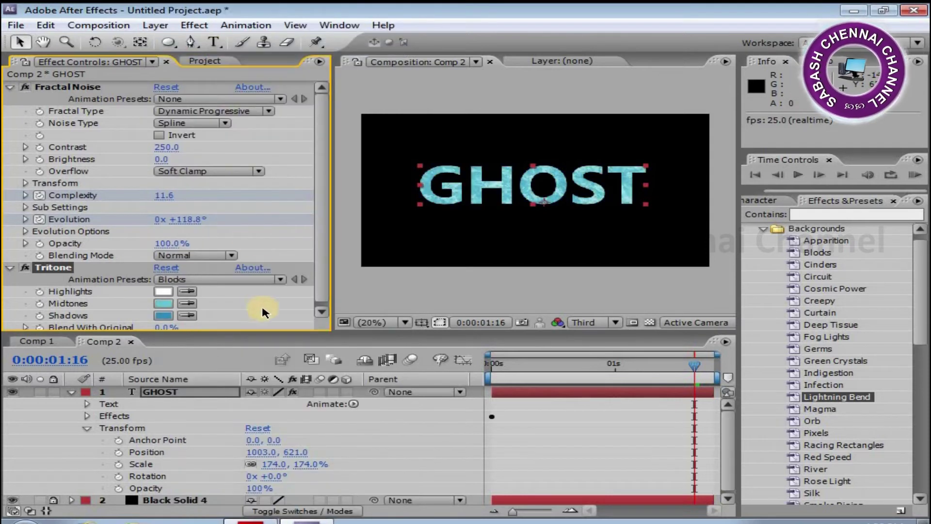
# Try the Cinders, Circuit, Cosmic Power and River presets on the Tritone effect.
pyautogui.click(279, 281)
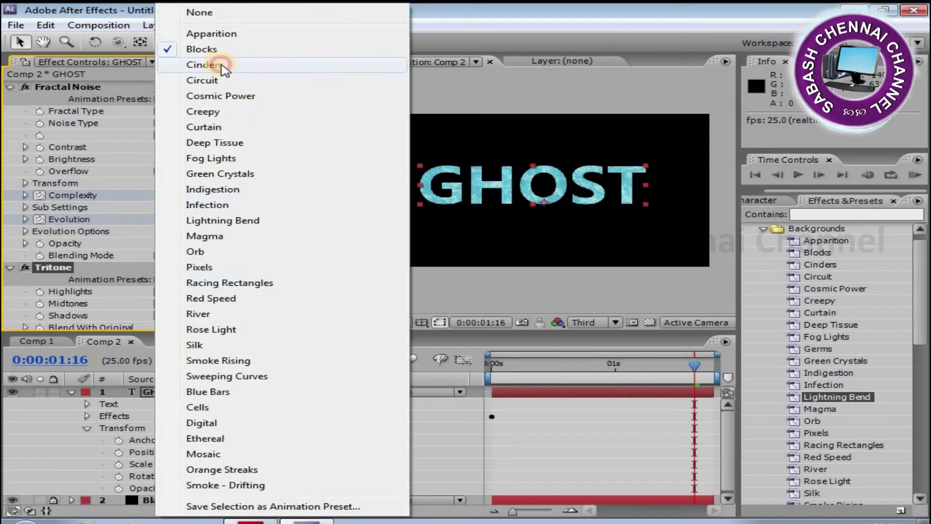
pyautogui.click(223, 66)
pyautogui.click(286, 283)
pyautogui.click(242, 81)
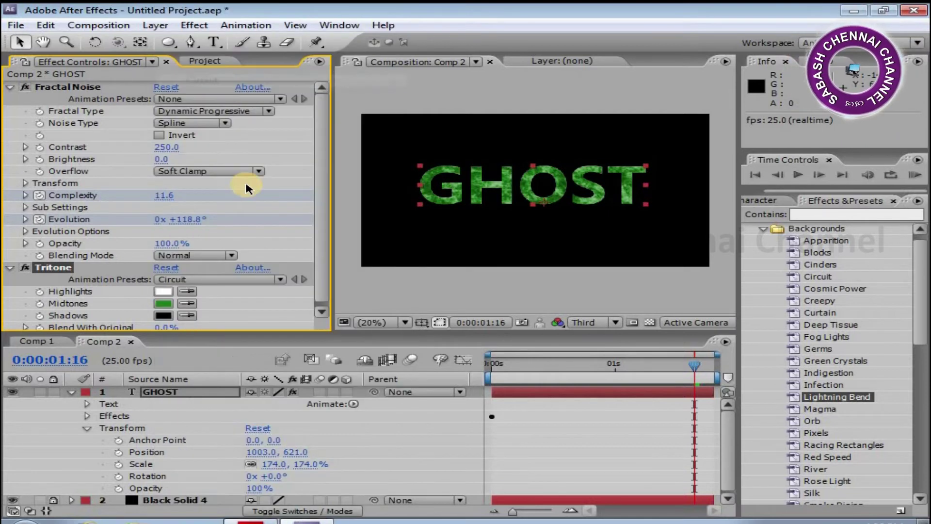
pyautogui.click(279, 279)
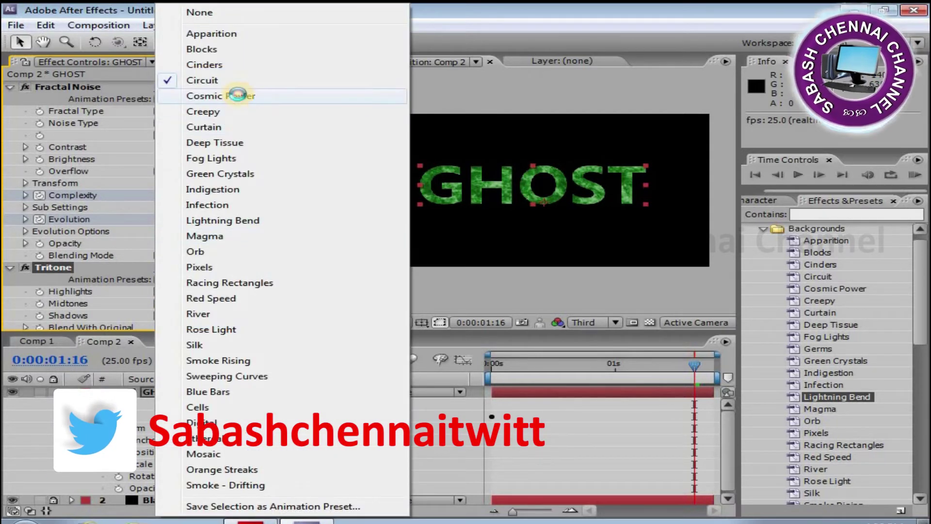
pyautogui.click(237, 95)
pyautogui.click(286, 281)
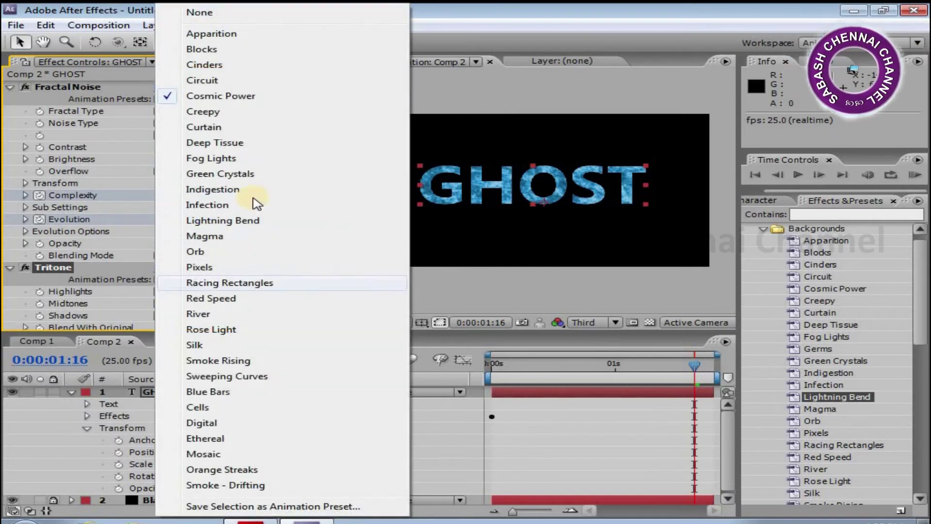
pyautogui.click(221, 313)
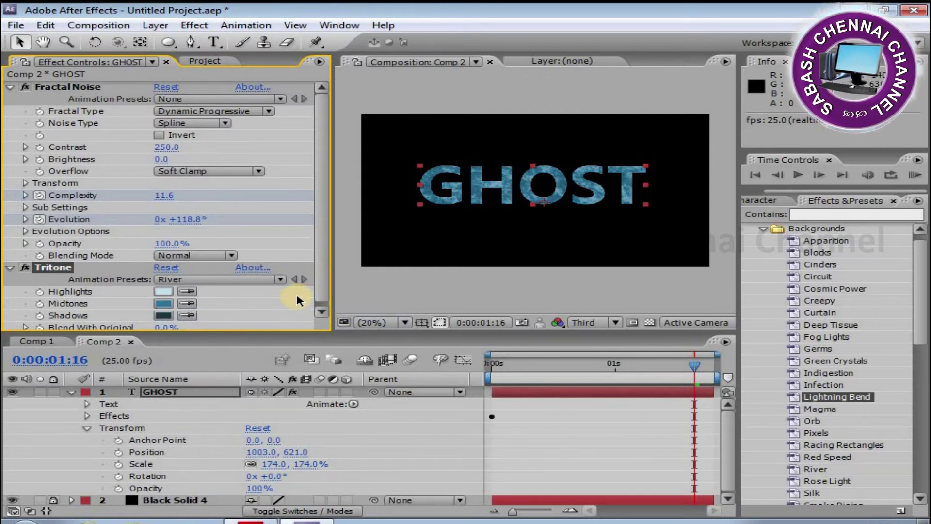
# Reapply the Lightning Bend preset to Tritone and try different Blend With Original amounts, ending at 0.0%.
pyautogui.click(280, 284)
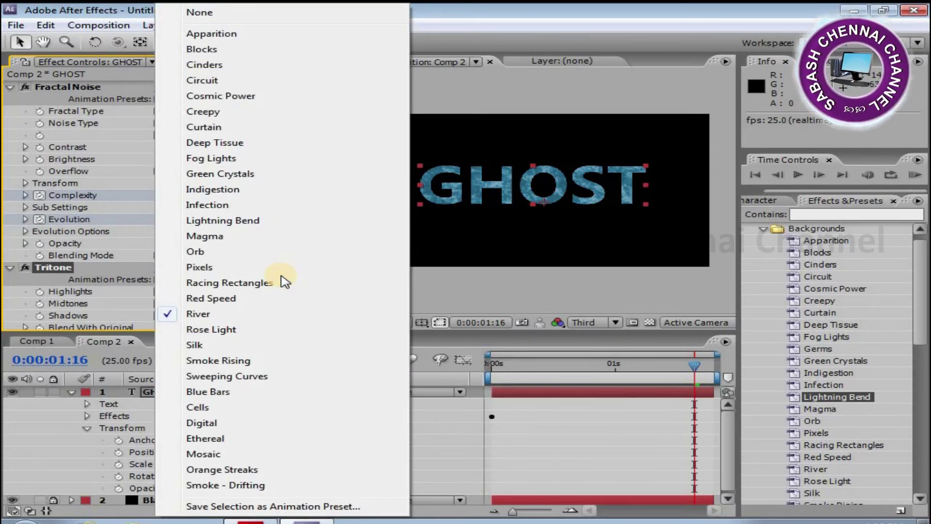
pyautogui.click(269, 221)
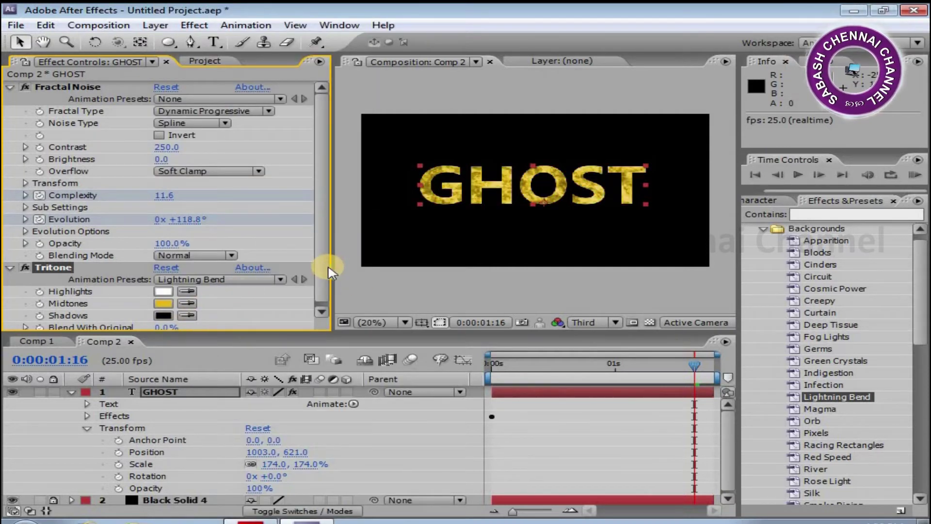
pyautogui.moveTo(326, 269); pyautogui.dragTo(326, 300)
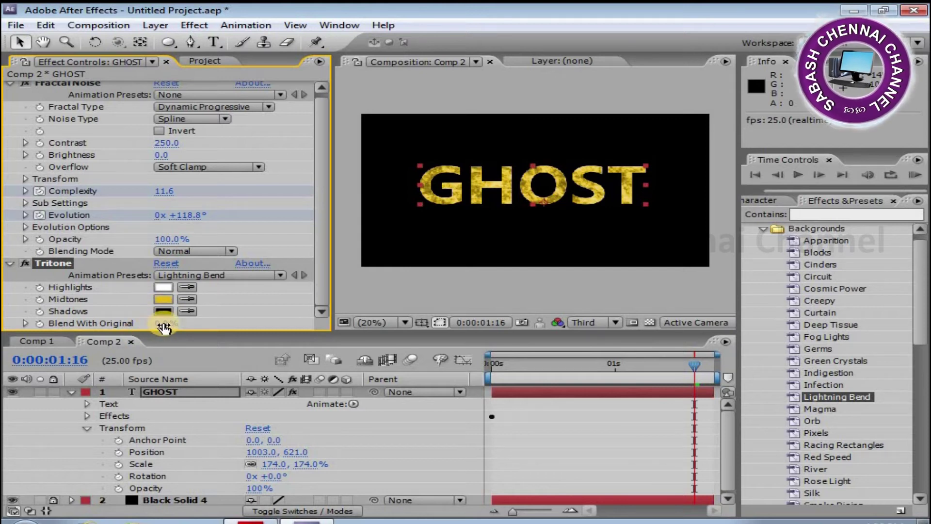
pyautogui.moveTo(167, 322); pyautogui.dragTo(233, 328)
pyautogui.moveTo(167, 324); pyautogui.dragTo(39, 339)
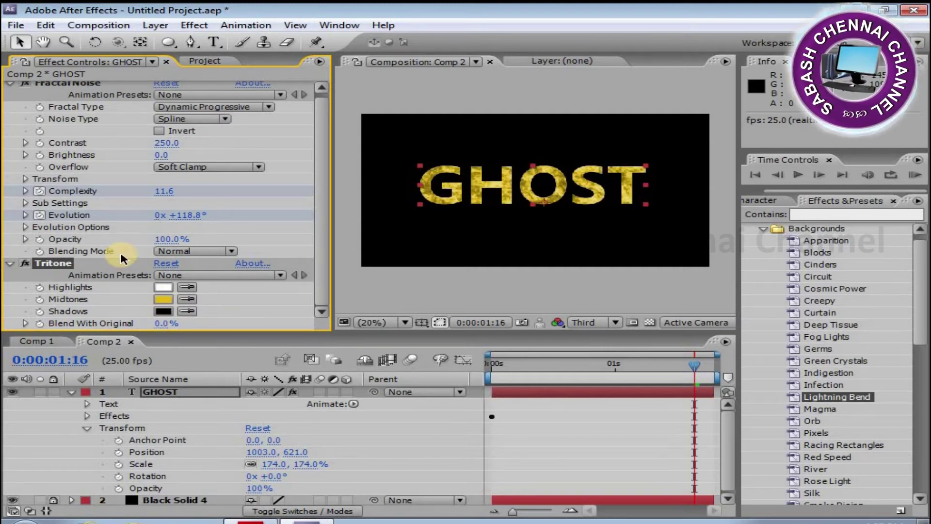
# Try the Red Speed and Rose Light presets on the Tritone effect.
pyautogui.click(282, 274)
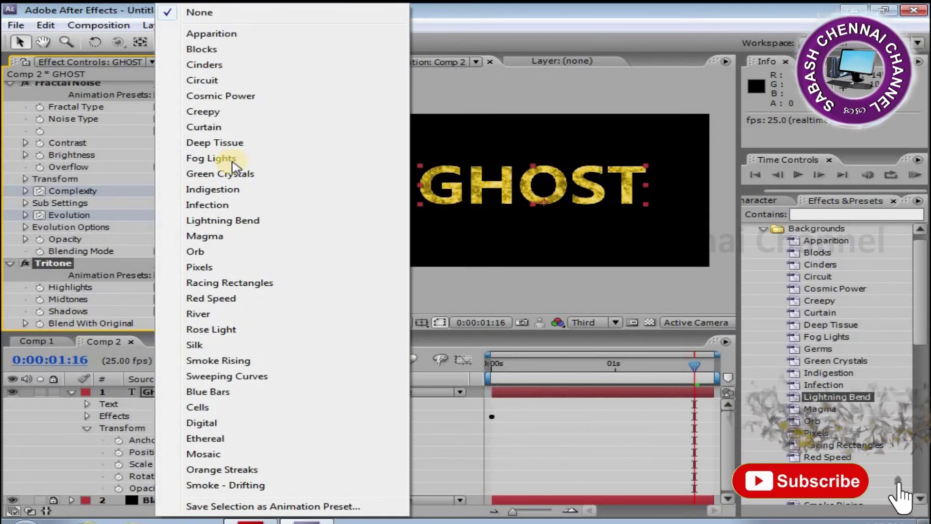
pyautogui.click(243, 299)
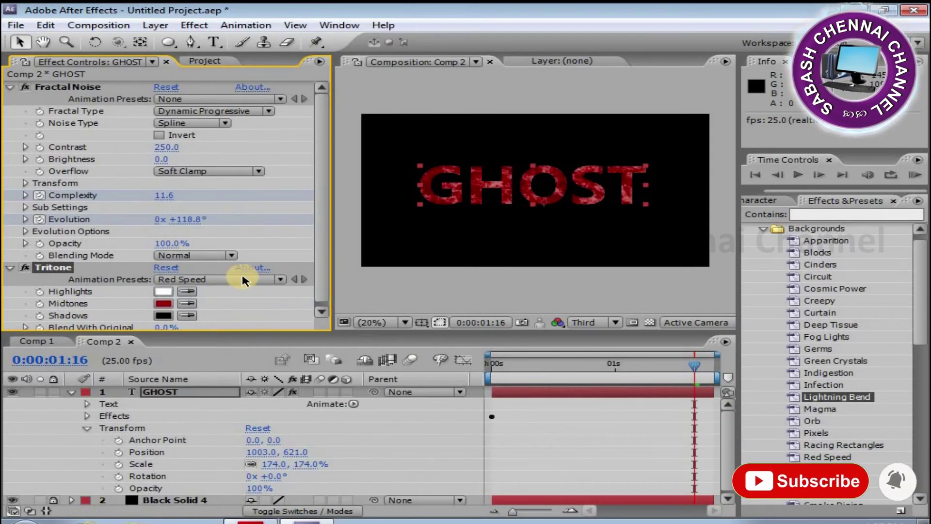
pyautogui.click(280, 280)
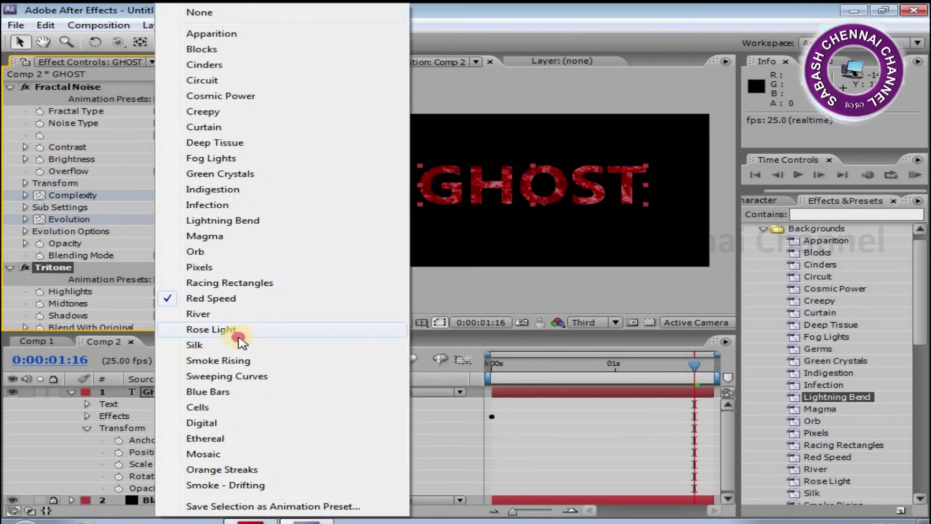
pyautogui.click(237, 330)
# Set the Tritone preset to Lightning Bend and preview the GHOST text animation from the start.
pyautogui.click(281, 282)
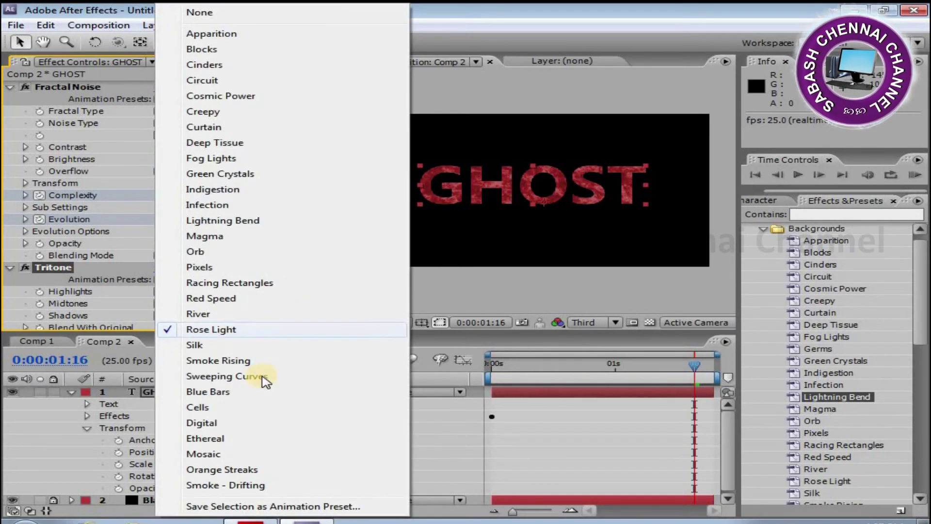
pyautogui.click(262, 222)
pyautogui.press('Home')
pyautogui.click(519, 413)
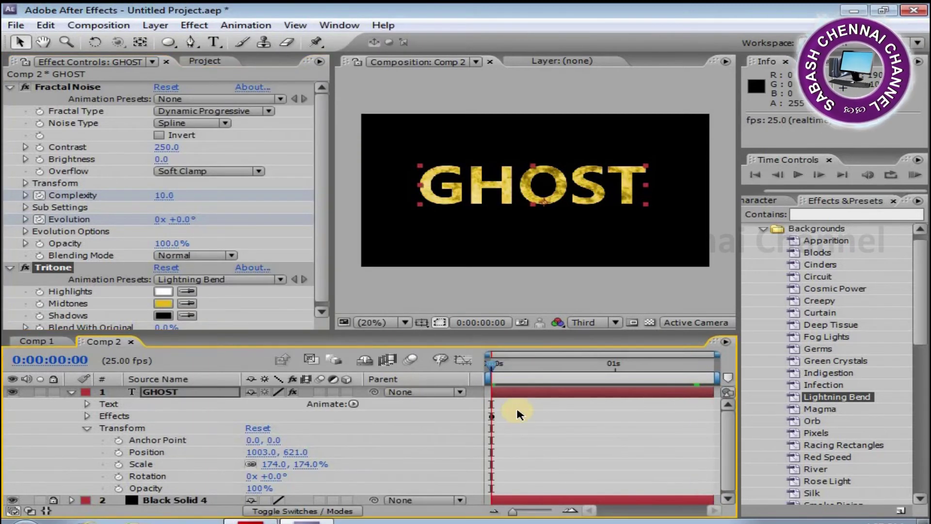
pyautogui.press('space')
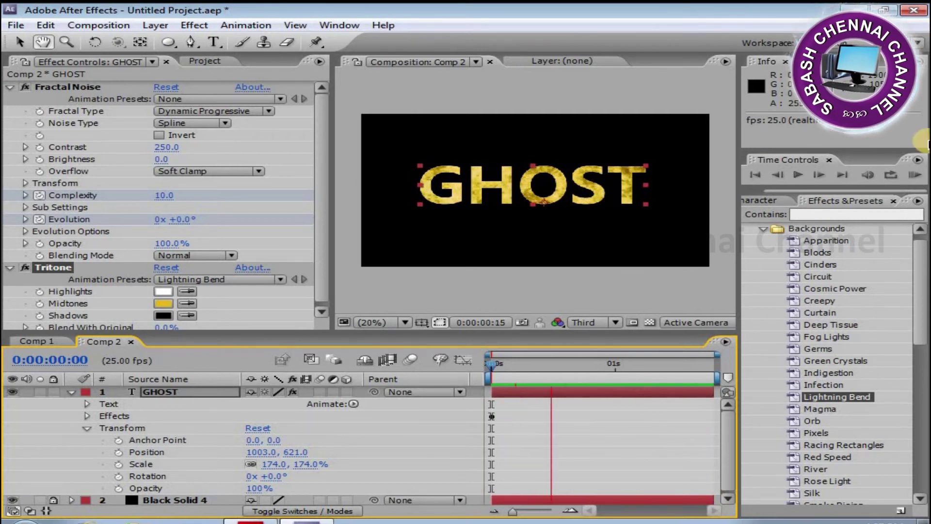
# Collapse the GHOST layer, replace its text with OIL and close the paragraph settings.
pyautogui.click(72, 394)
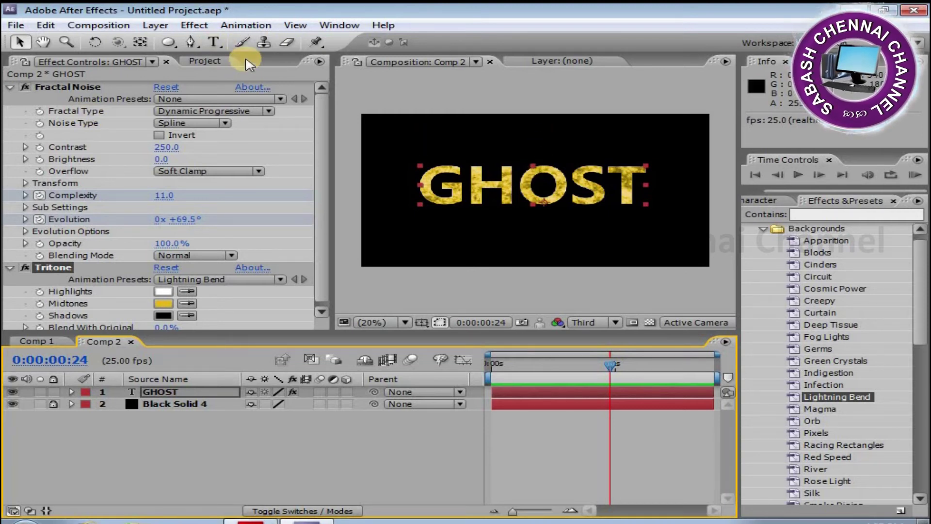
pyautogui.click(214, 42)
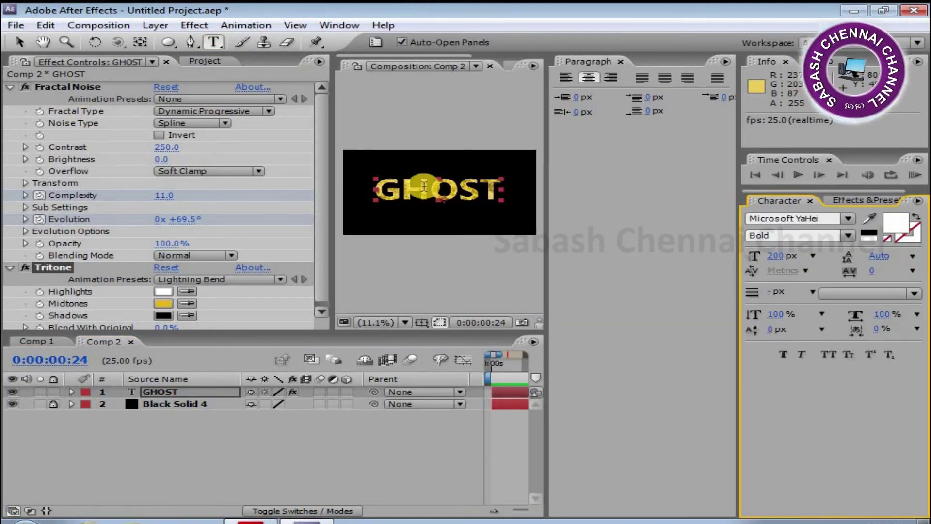
pyautogui.moveTo(496, 188); pyautogui.dragTo(349, 191)
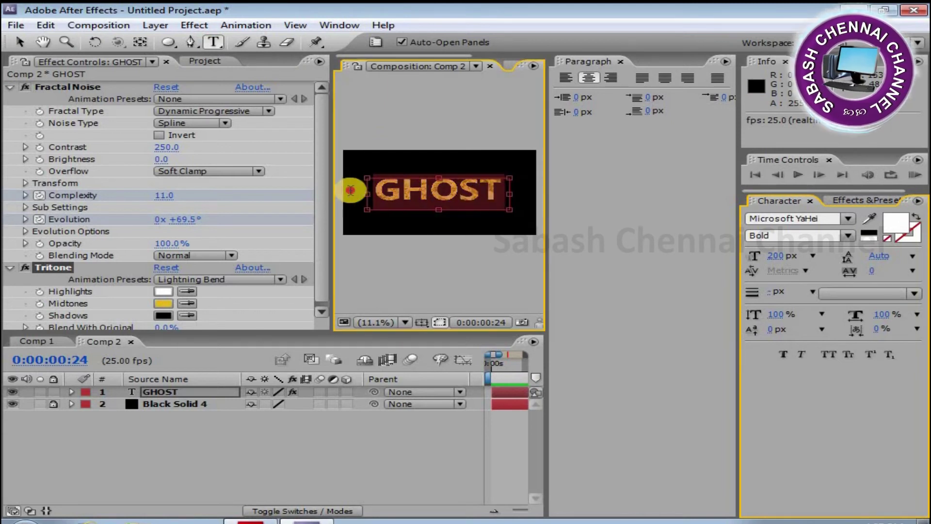
pyautogui.write('OIL')
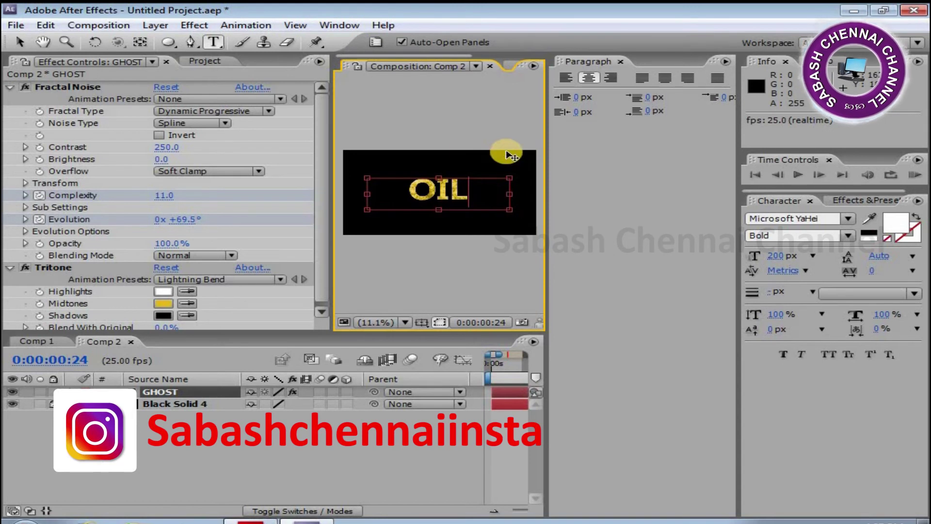
pyautogui.click(620, 62)
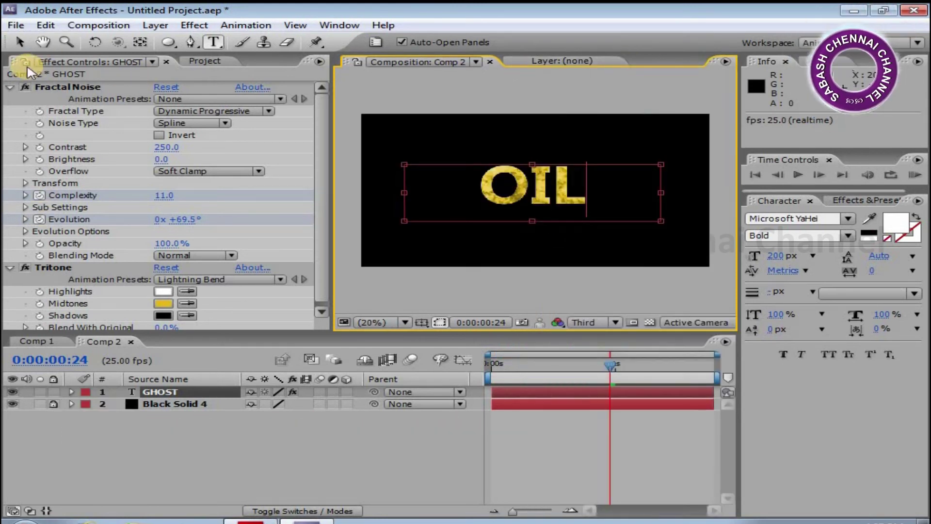
# Collapse the Fractal Noise and Tritone settings, finish the text edit and preview the OIL animation.
pyautogui.click(9, 87)
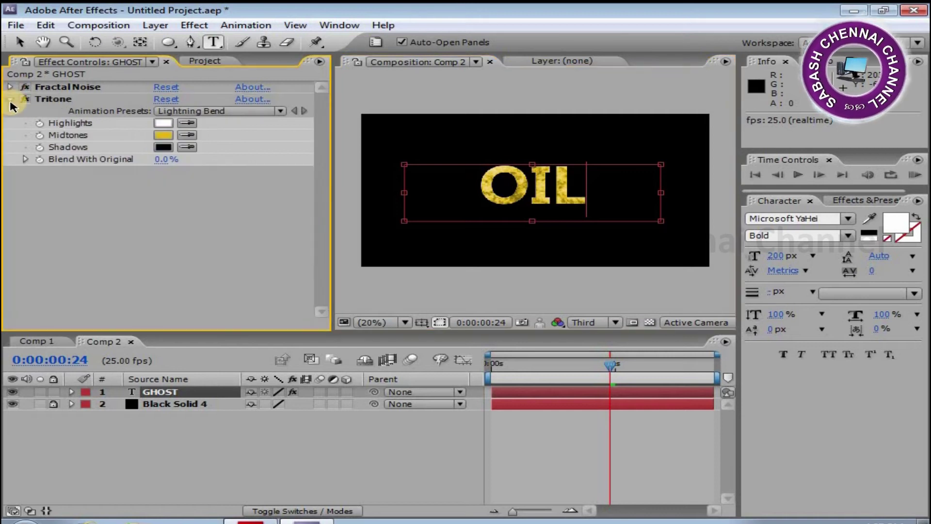
pyautogui.click(10, 101)
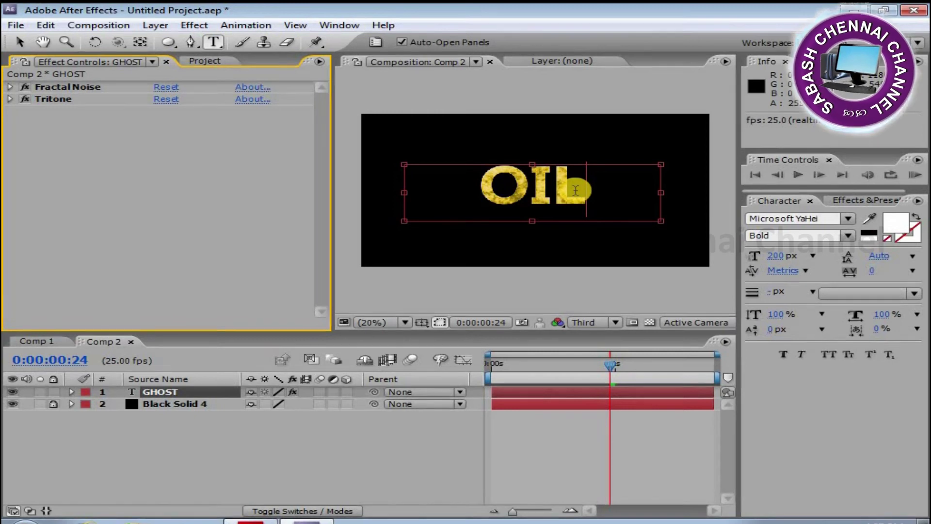
pyautogui.press('Escape')
pyautogui.press('space')
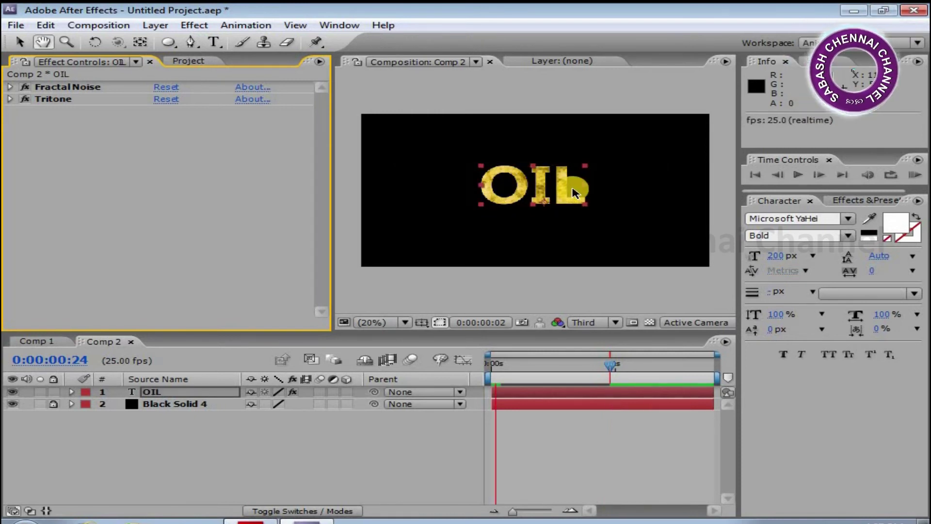
# Extend the text to read OIL EFFECT and resize its text box to fit around the wording.
pyautogui.doubleClick(573, 189)
pyautogui.click(649, 188)
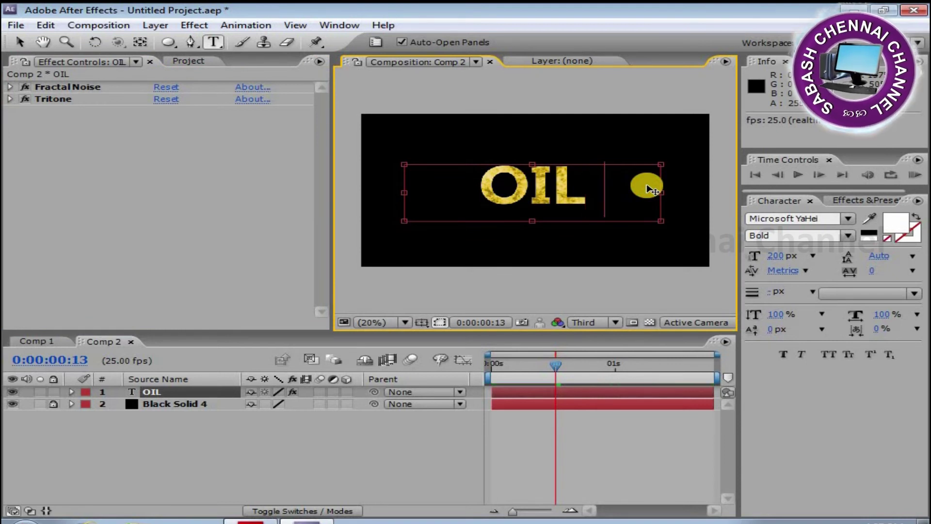
pyautogui.write('EFFECT')
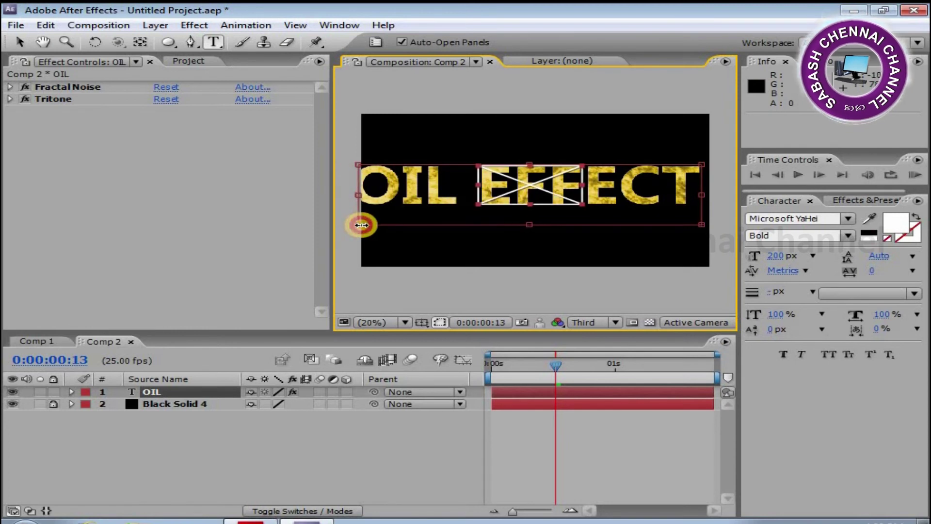
pyautogui.moveTo(351, 221); pyautogui.dragTo(347, 207)
# Set the text layer's scale to 150%.
pyautogui.click(72, 392)
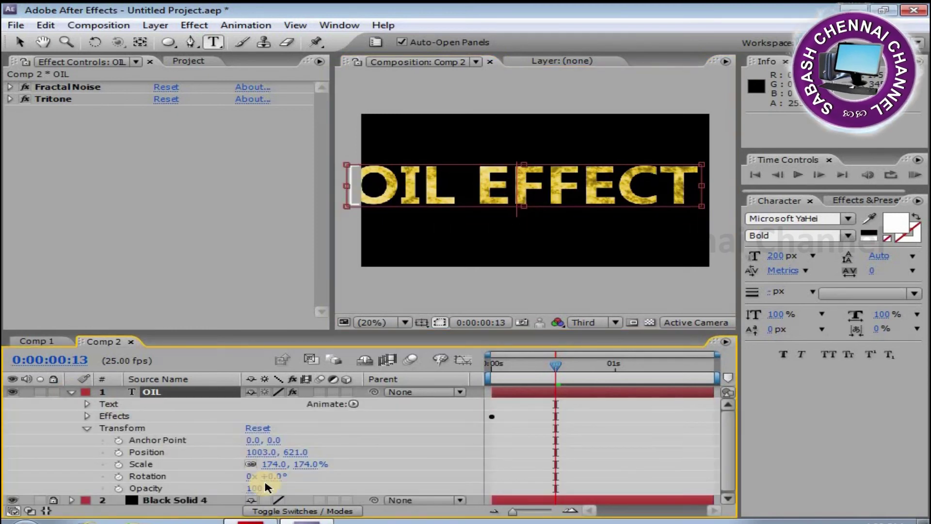
pyautogui.click(270, 464)
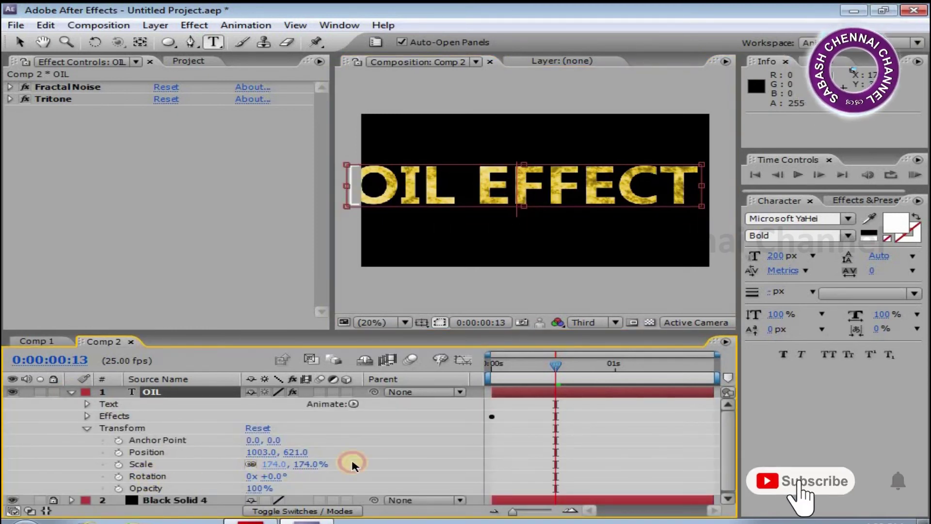
pyautogui.write('150')
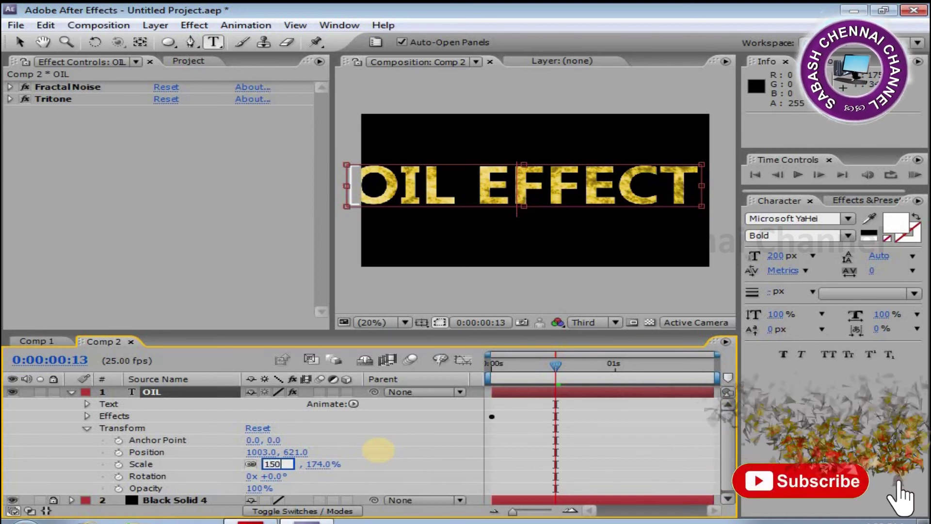
pyautogui.click(366, 466)
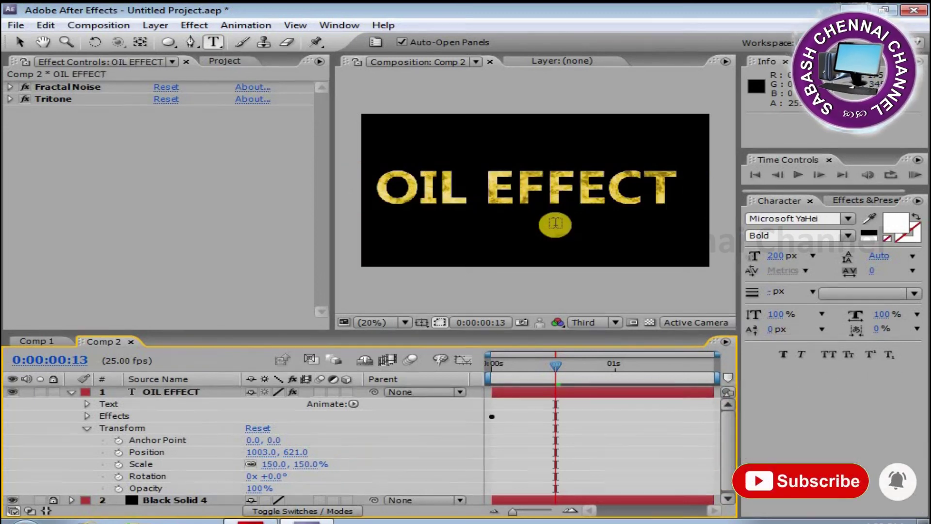
# Move the OIL EFFECT text to position 1043, 621 and preview the animation from the start.
pyautogui.click(21, 43)
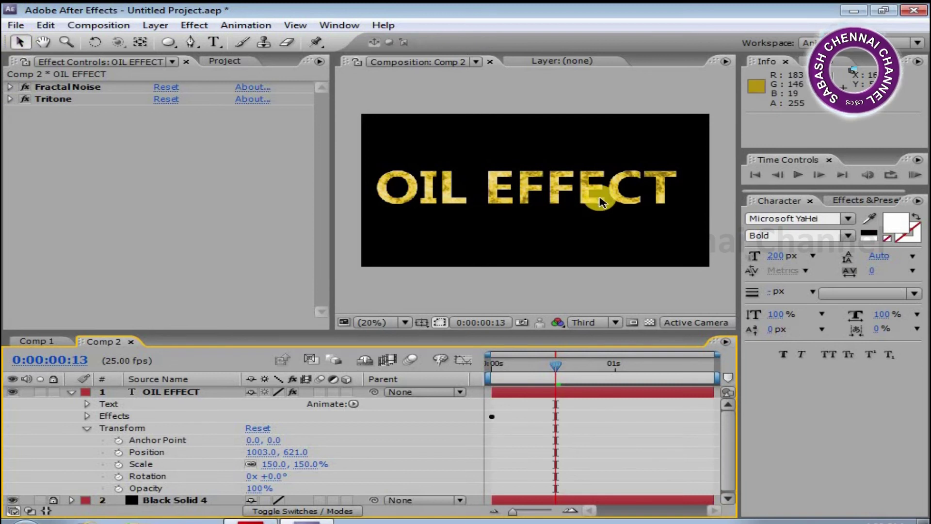
pyautogui.moveTo(586, 199); pyautogui.dragTo(592, 196)
pyautogui.moveTo(558, 362); pyautogui.dragTo(394, 371)
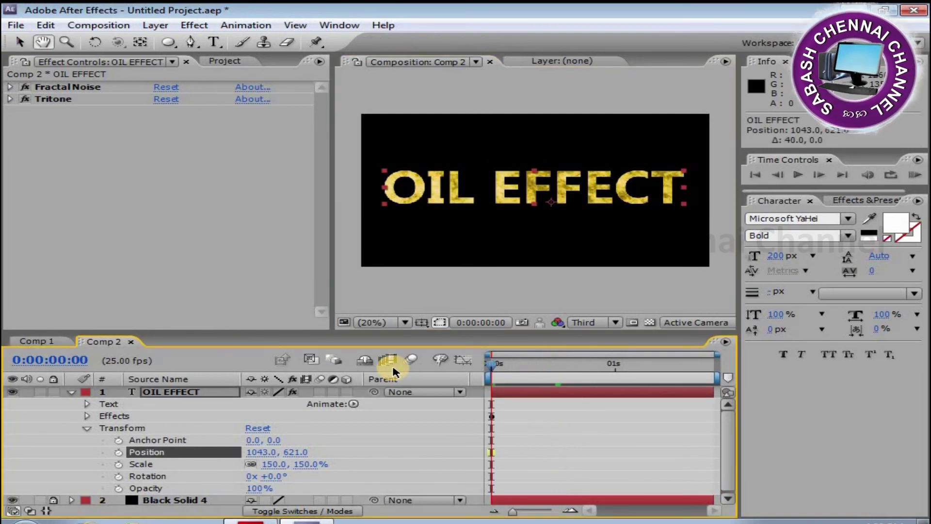
pyautogui.press('space')
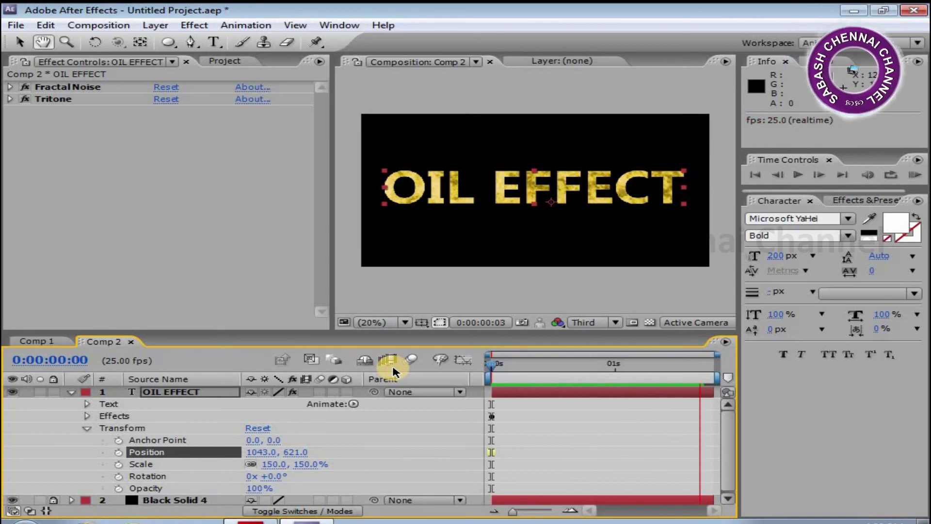